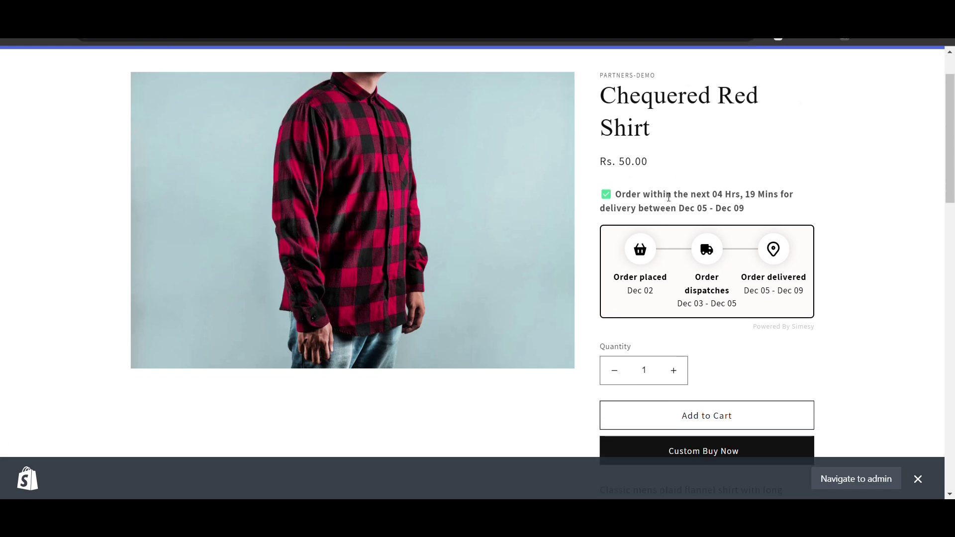
Scroll the Chequered Red Shirt product page, then go to the Shopify admin Home
scroll(668, 197, up, 1)
scroll(668, 197, down, 3)
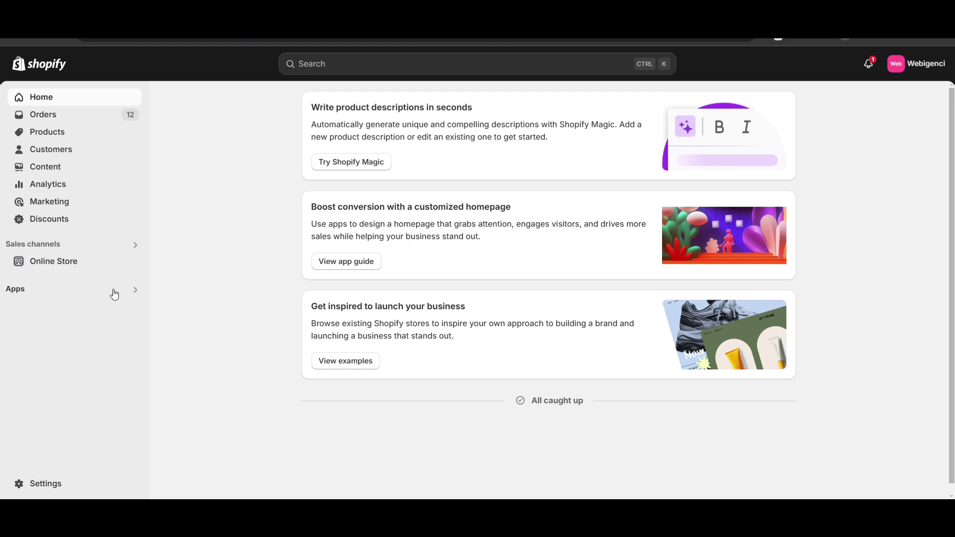
From Apps, search the App Store for 'SM Estimated Delivery Date EDD'
click(114, 294)
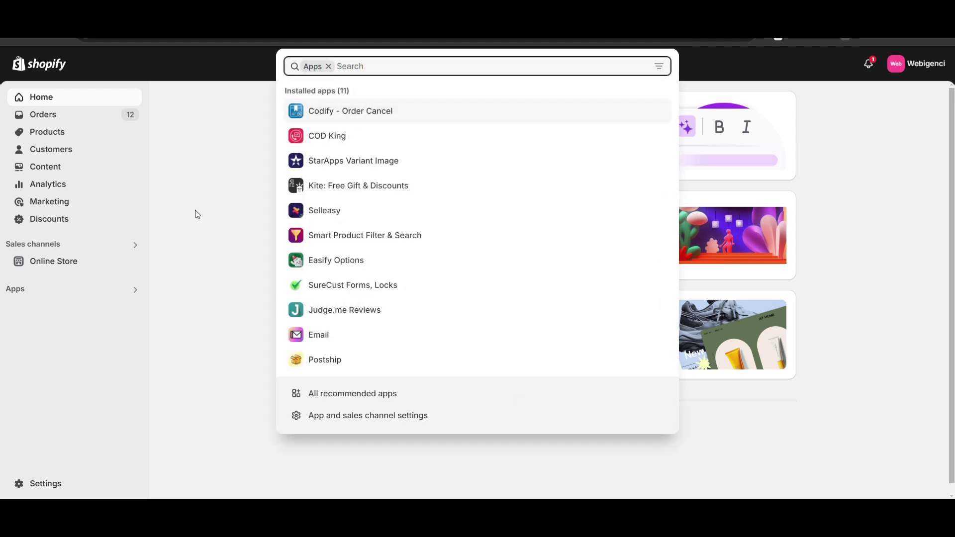
text(SM Estimated Delivery Date EDD)
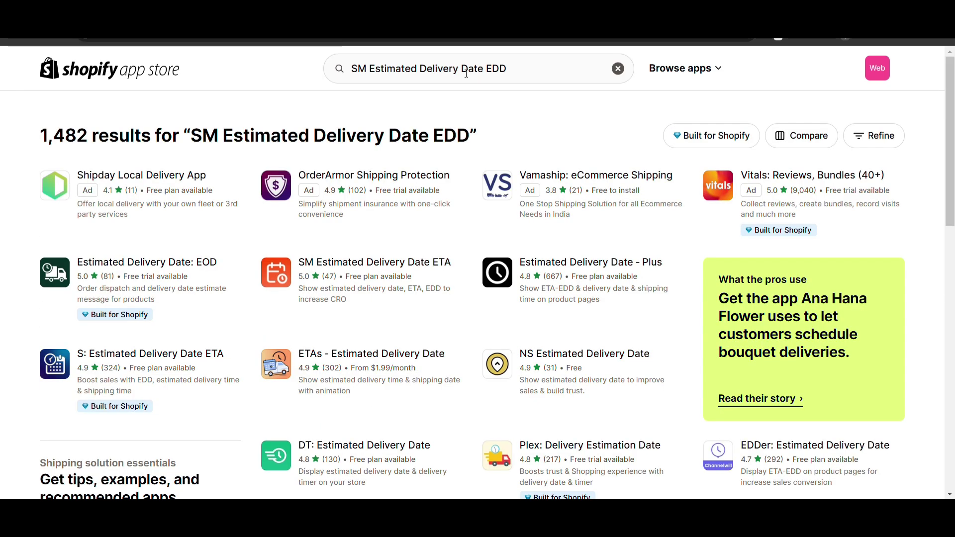
Open the SM Estimated Delivery Date ETA listing and start its install
click(368, 261)
scroll(243, 279, down, 5)
scroll(243, 279, down, 5)
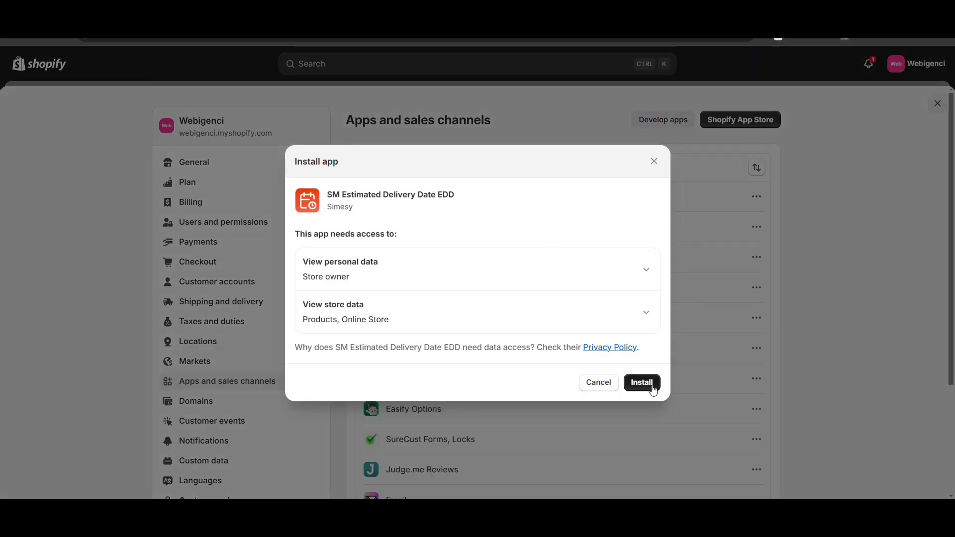
Confirm the app install and review the delivery message's Available variables
click(649, 386)
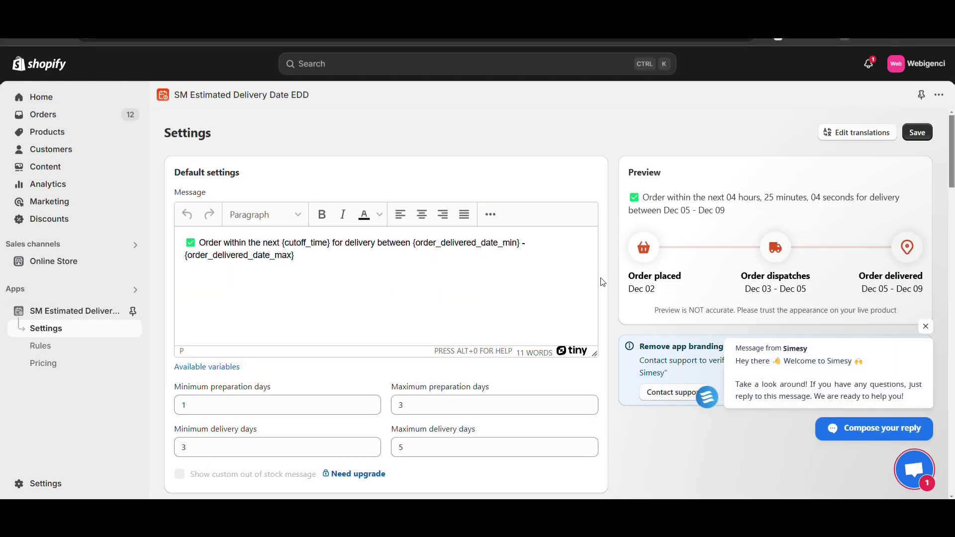
click(292, 257)
click(206, 368)
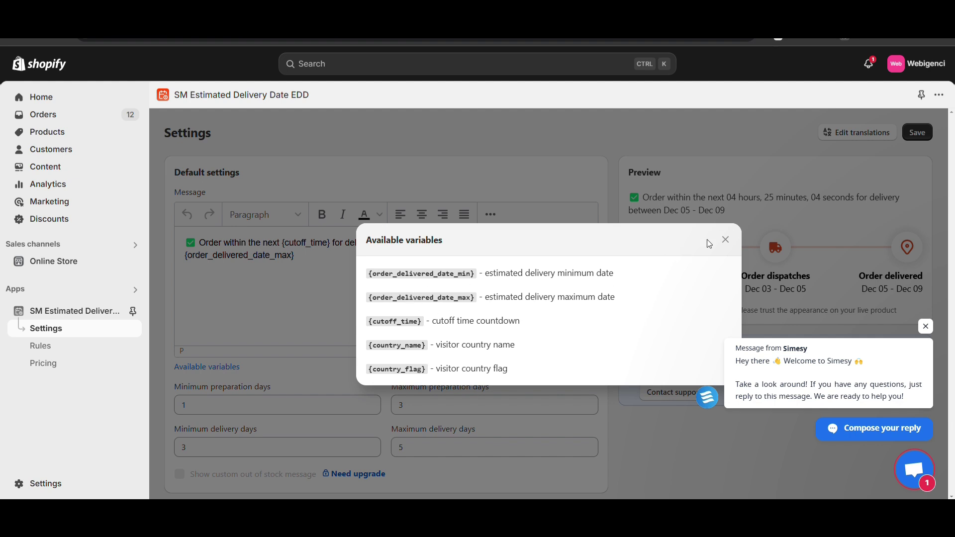
click(726, 240)
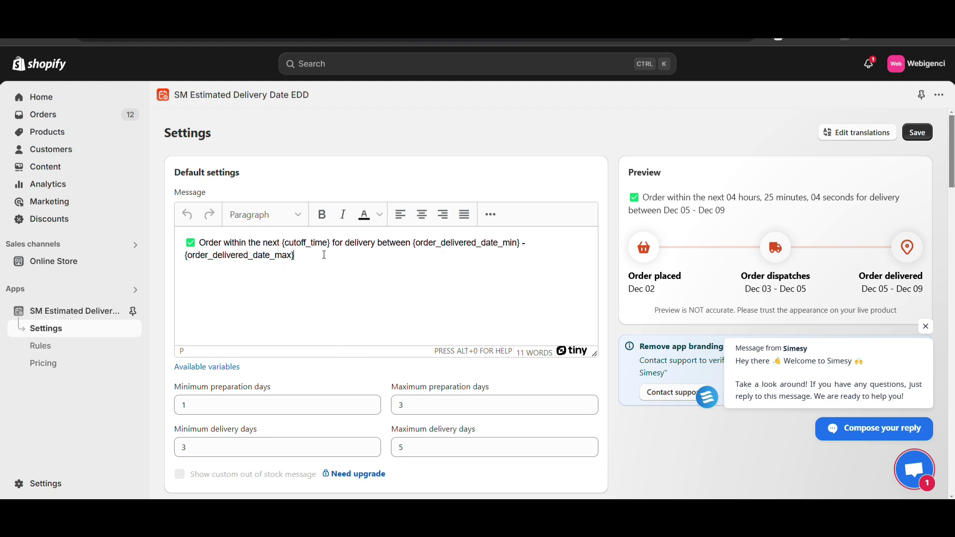
Make the entire delivery-date message bold
key(ctrl+a)
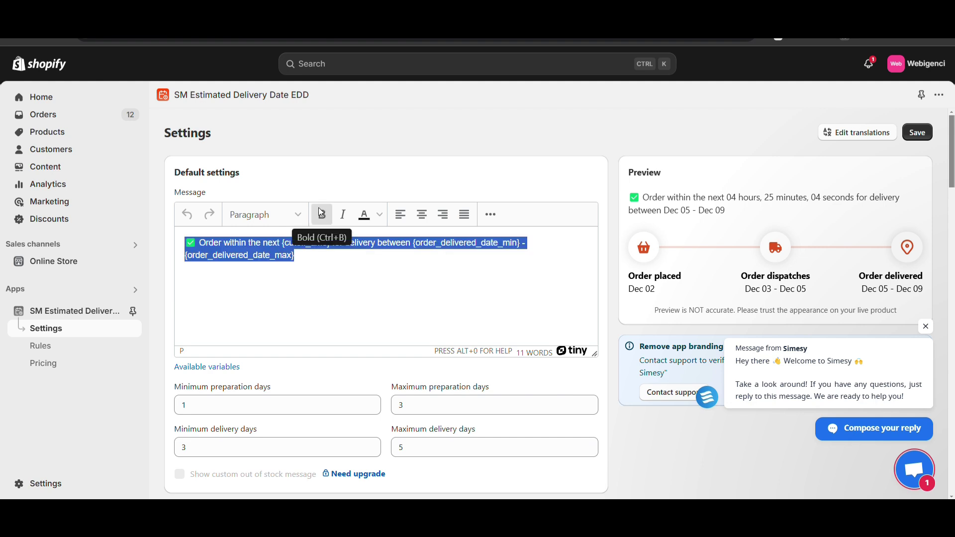
click(321, 212)
click(329, 261)
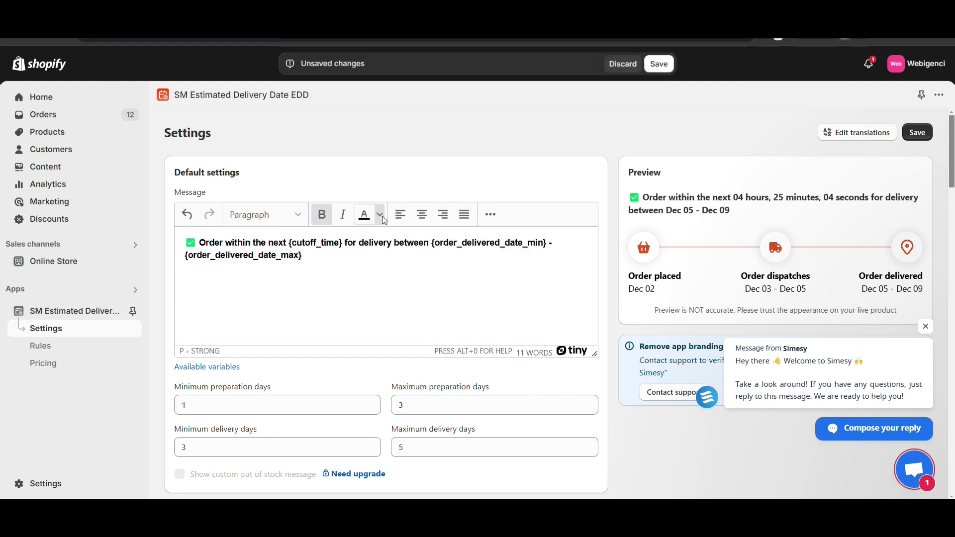
click(487, 216)
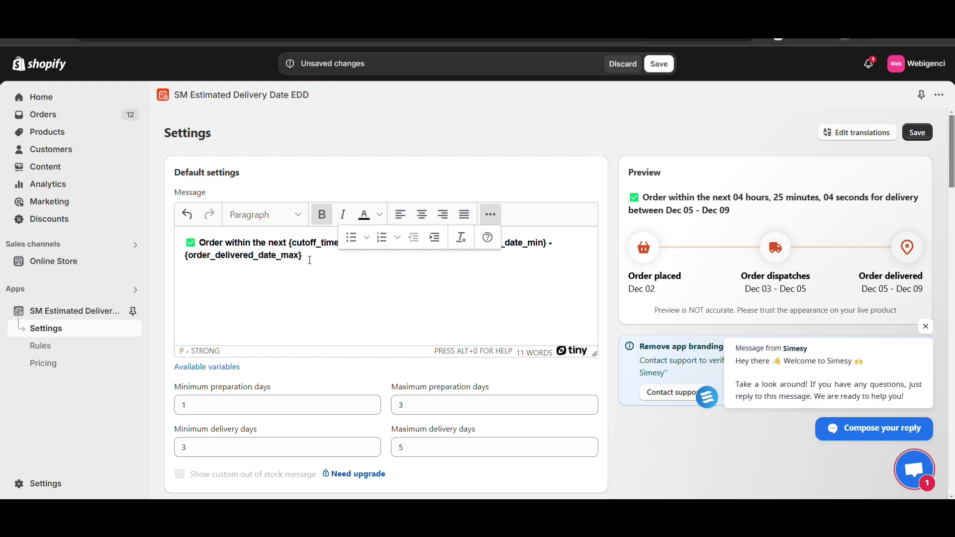
scroll(282, 281, down, 2)
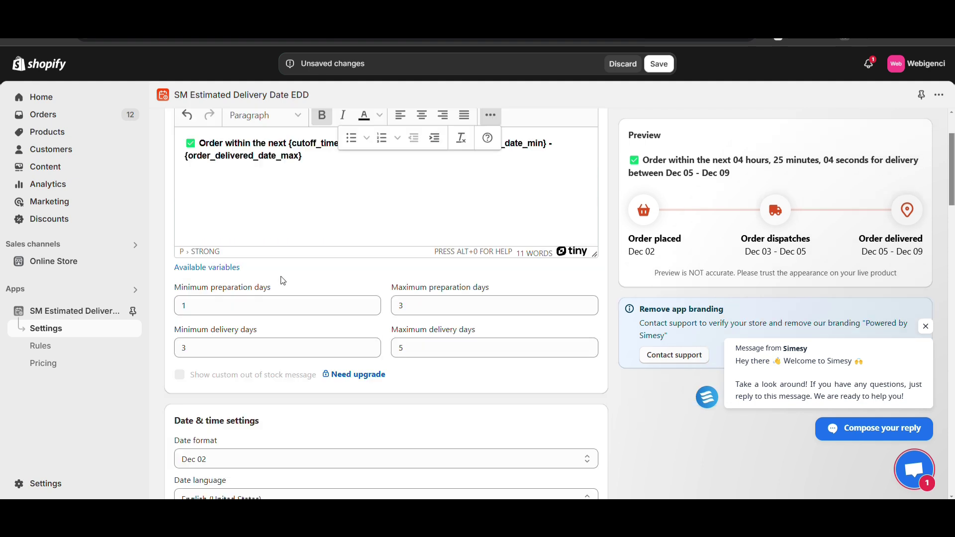
click(275, 305)
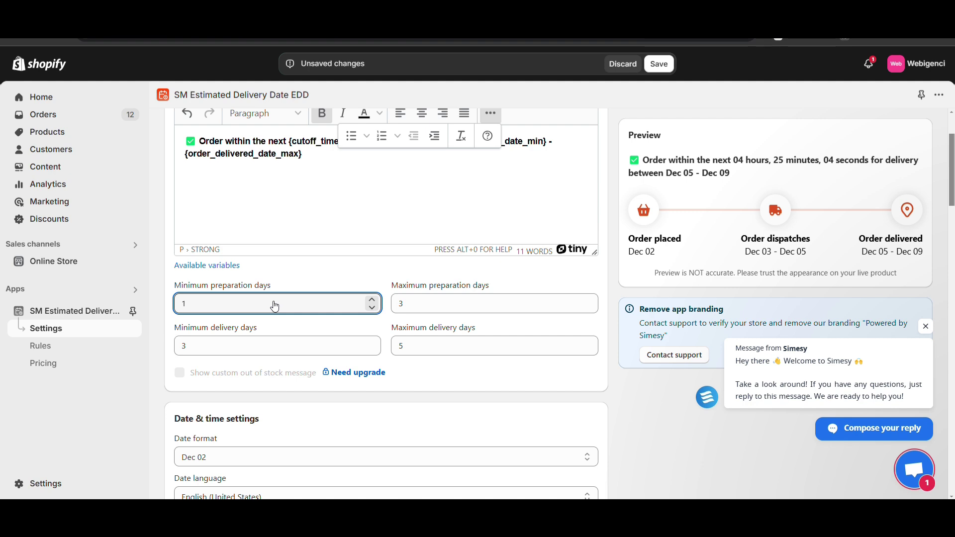
click(429, 312)
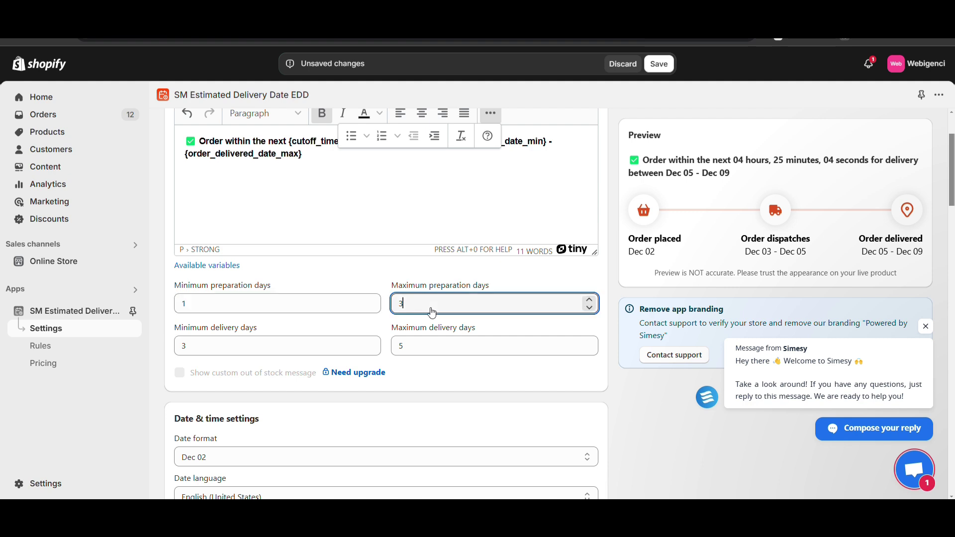
click(312, 348)
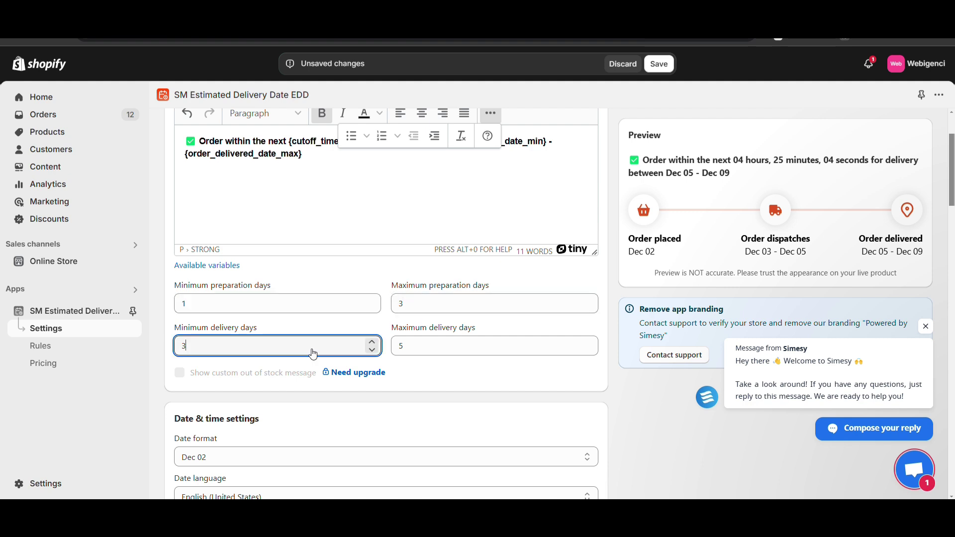
click(419, 344)
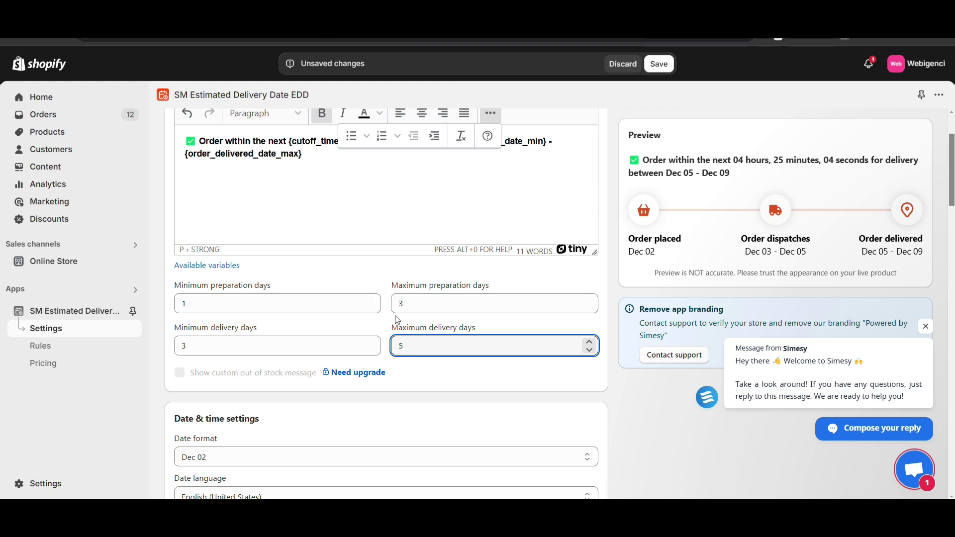
click(293, 346)
click(433, 301)
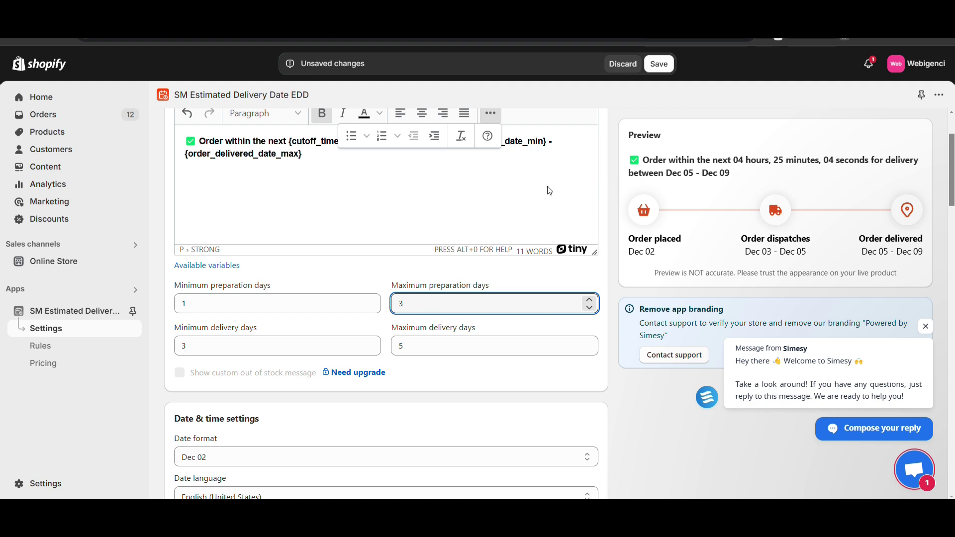
Keep the short 'Dec 02' date format after trying the long weekday format
scroll(440, 199, down, 1)
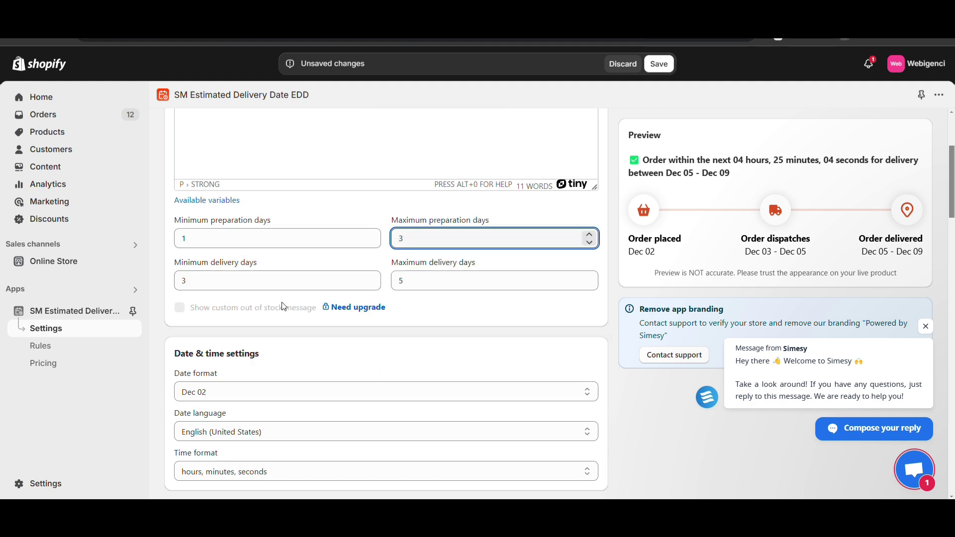
scroll(441, 199, down, 1)
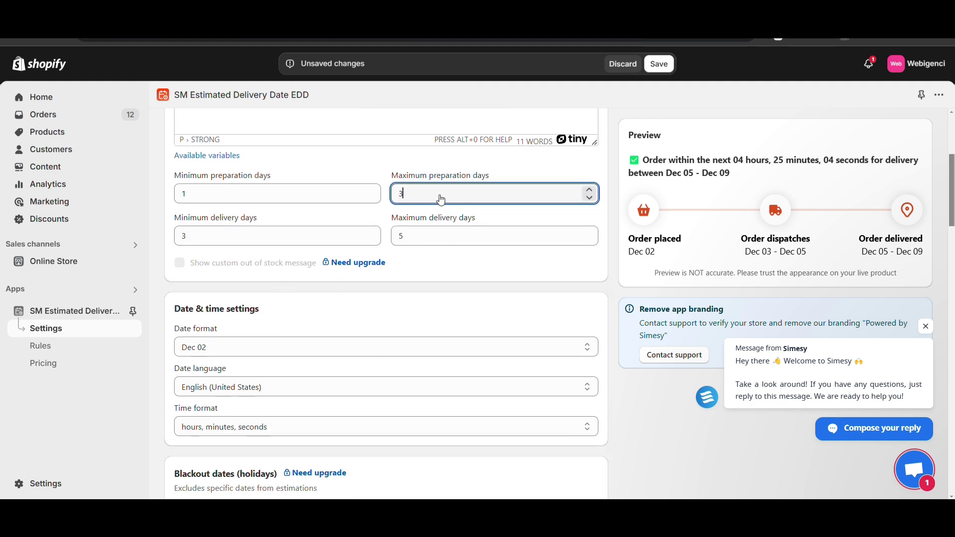
click(254, 357)
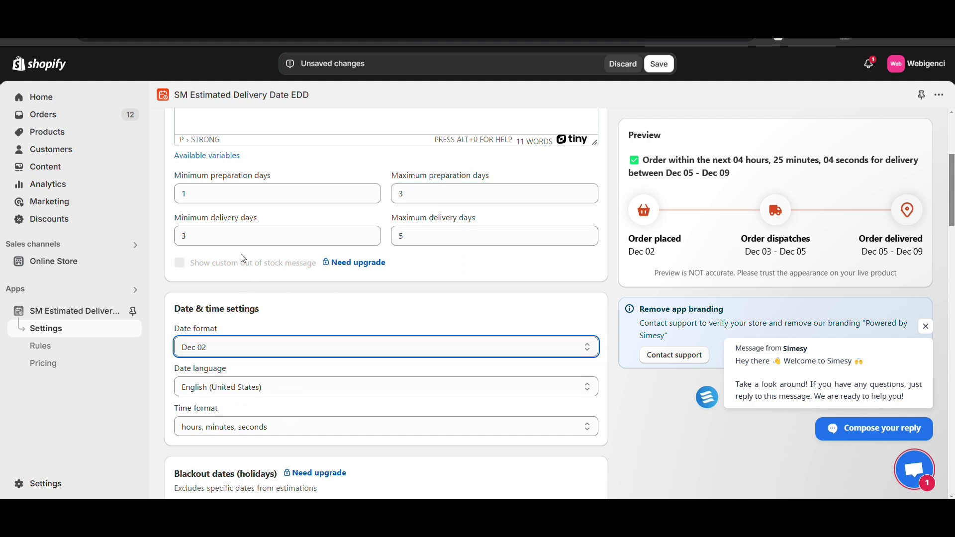
click(255, 327)
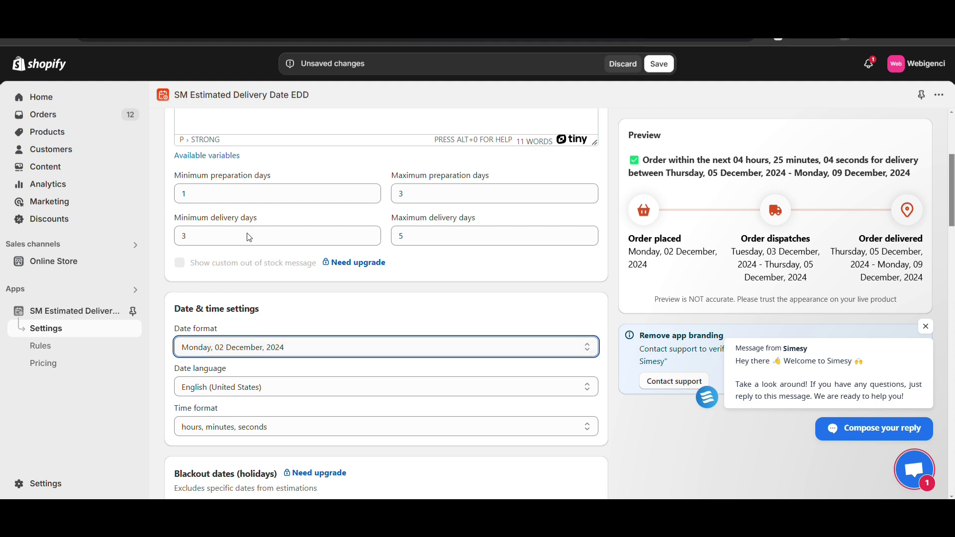
click(284, 347)
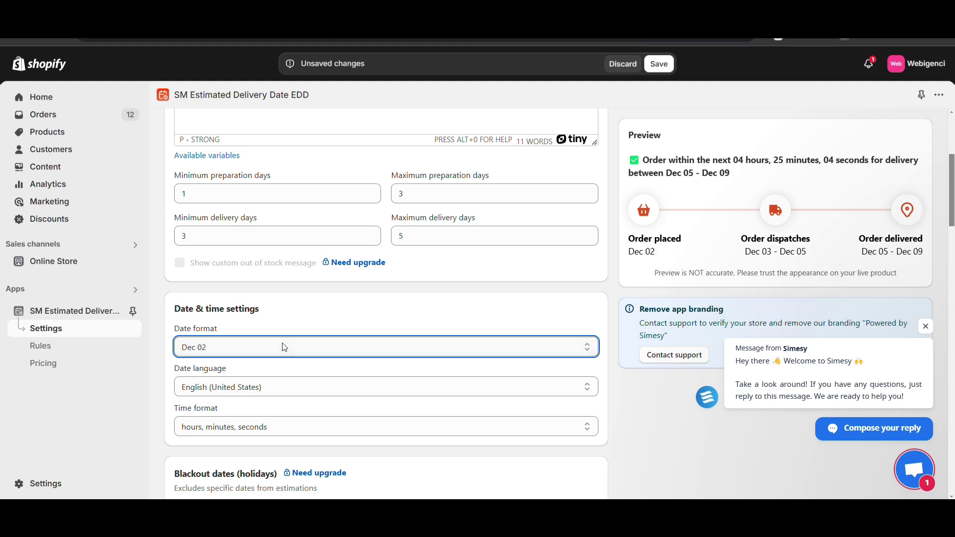
Set the countdown time format to 'Hrs, Mins' after trying 'Hours, Minutes, Seconds'
scroll(284, 347, down, 2)
scroll(284, 347, down, 1)
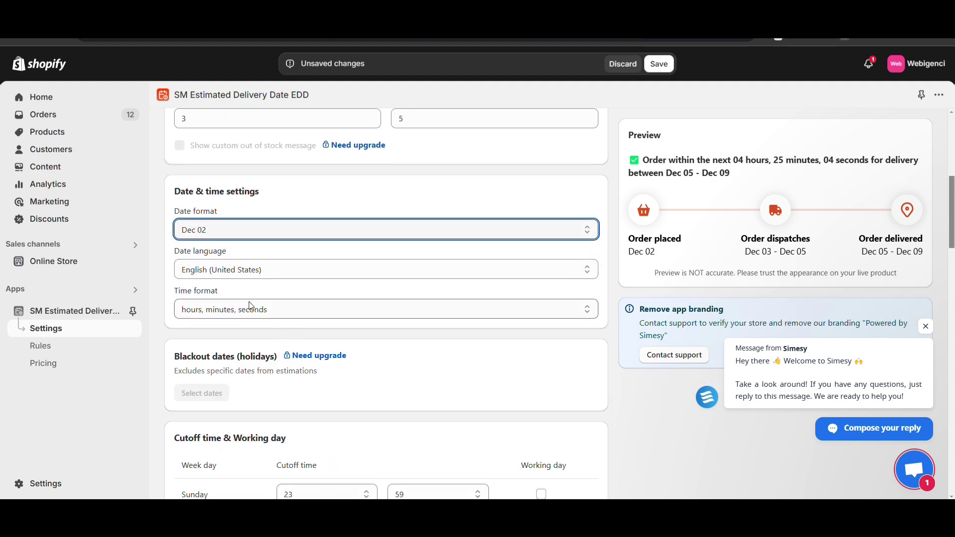
click(243, 310)
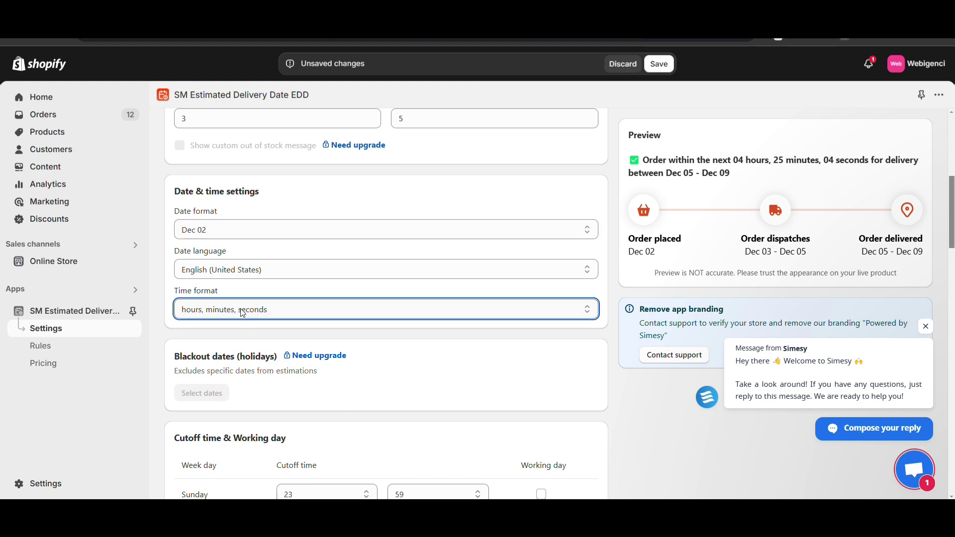
click(229, 346)
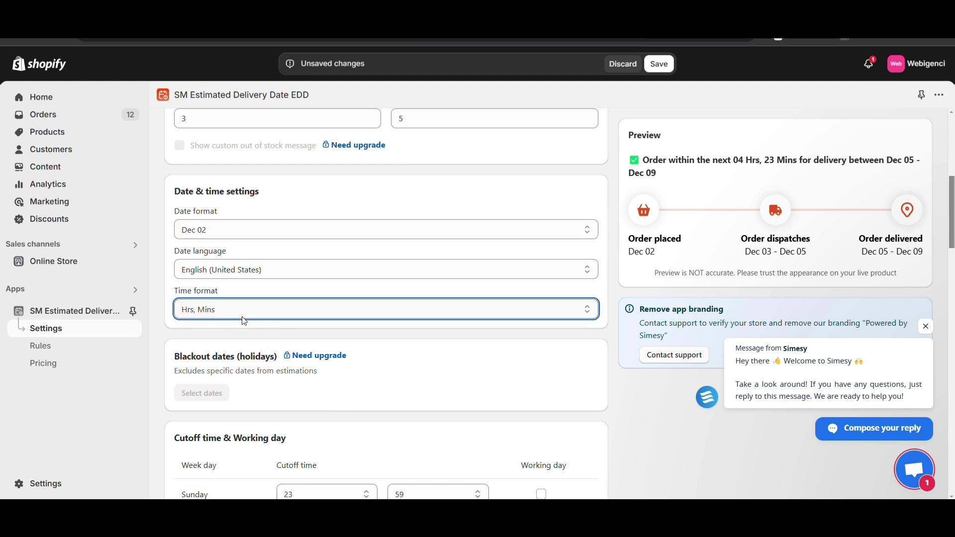
click(243, 321)
click(237, 368)
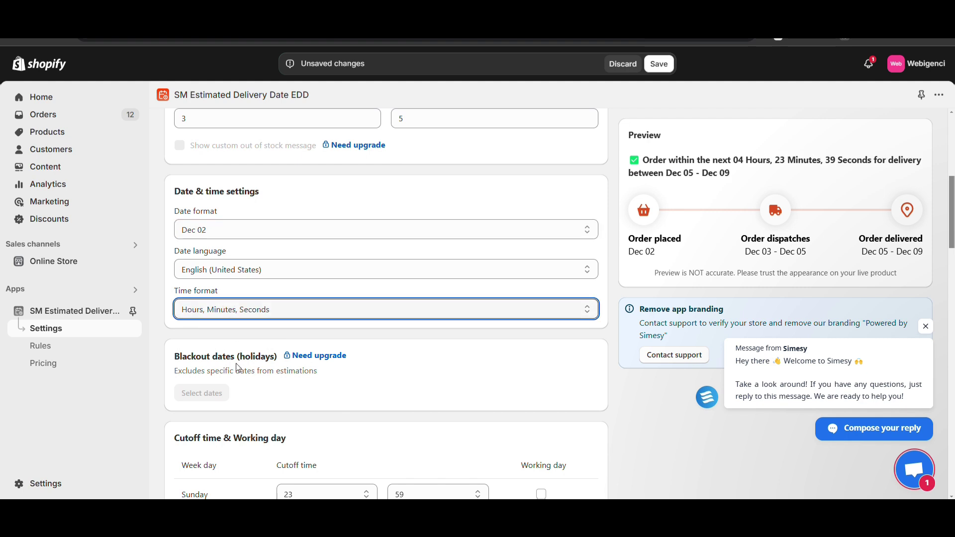
click(238, 313)
click(235, 347)
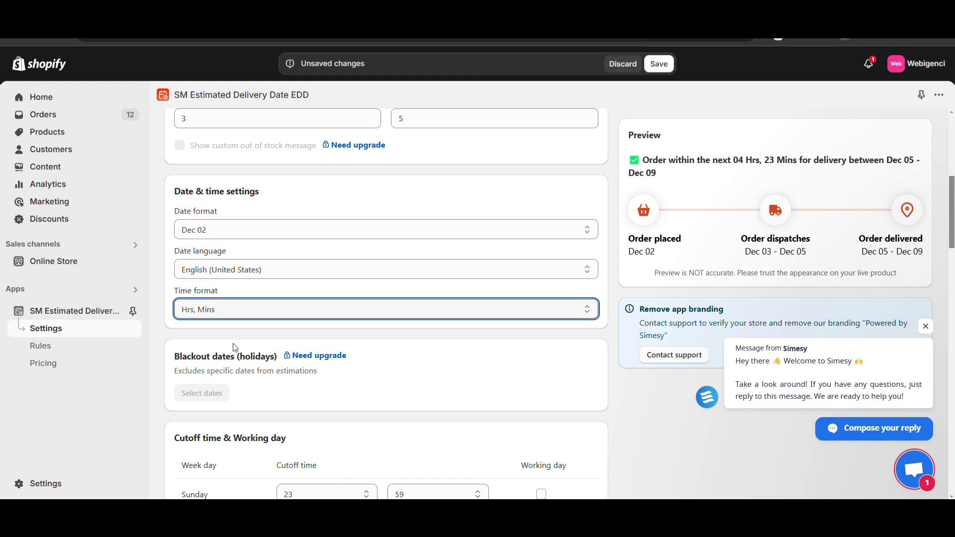
scroll(235, 347, down, 1)
scroll(235, 347, down, 3)
Keep Saturday a non-working day and scroll down to the Appearance section
scroll(235, 347, down, 2)
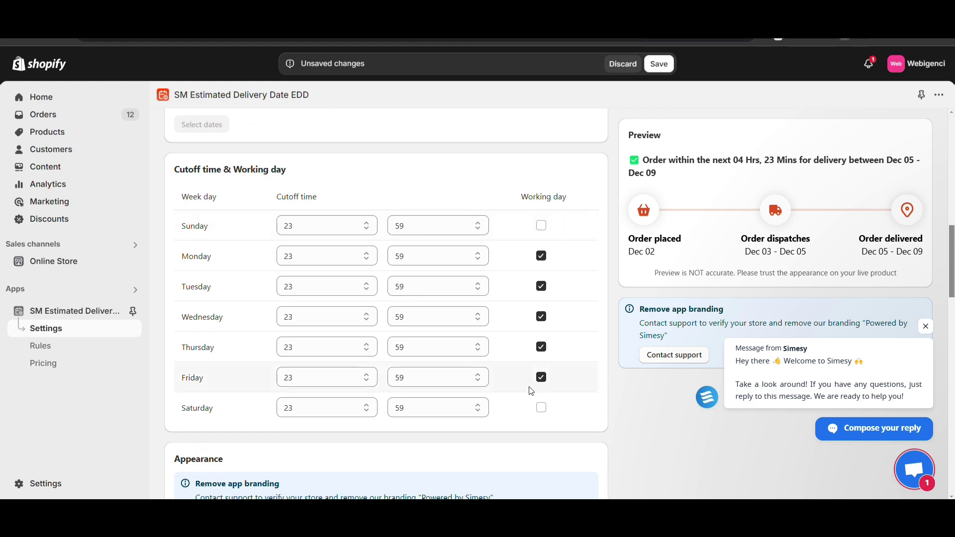
click(542, 408)
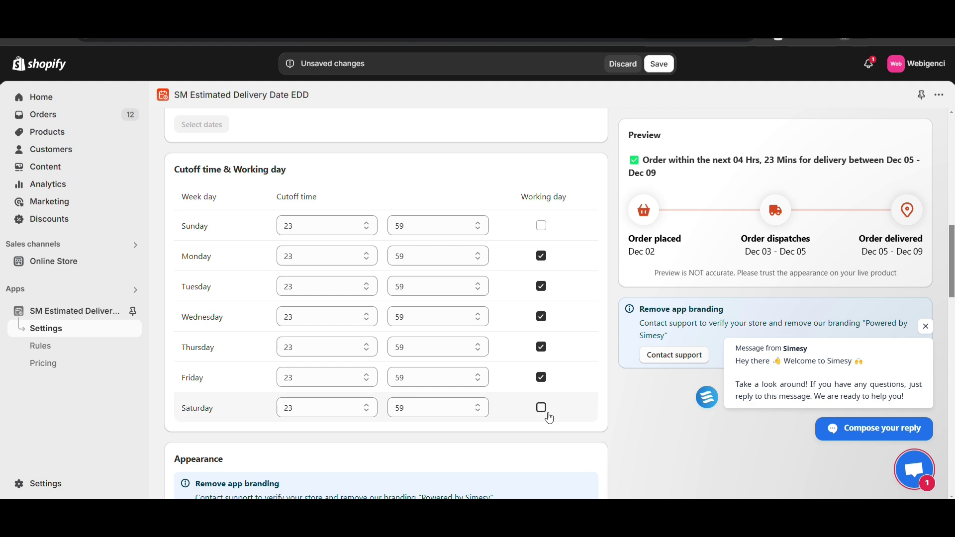
click(542, 409)
scroll(550, 418, down, 3)
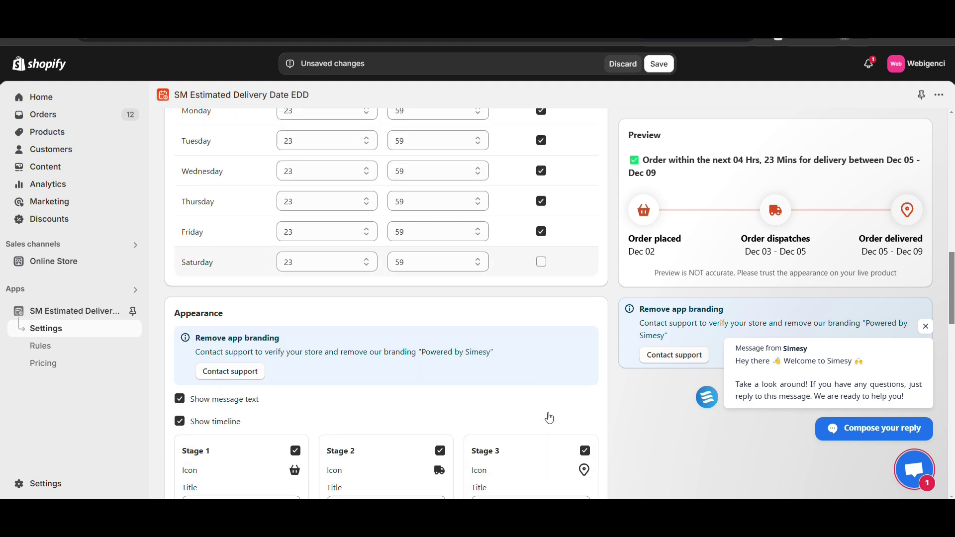
scroll(549, 418, down, 1)
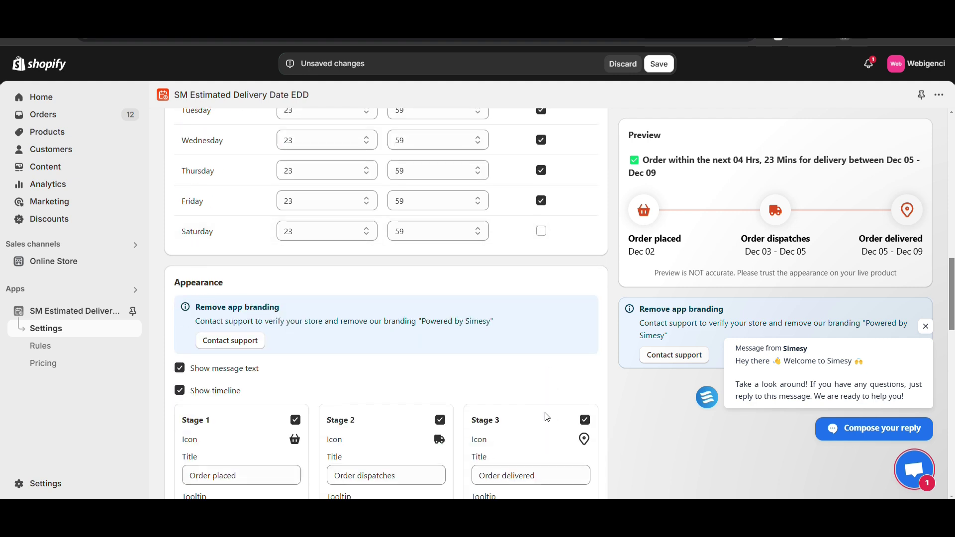
scroll(558, 392, down, 3)
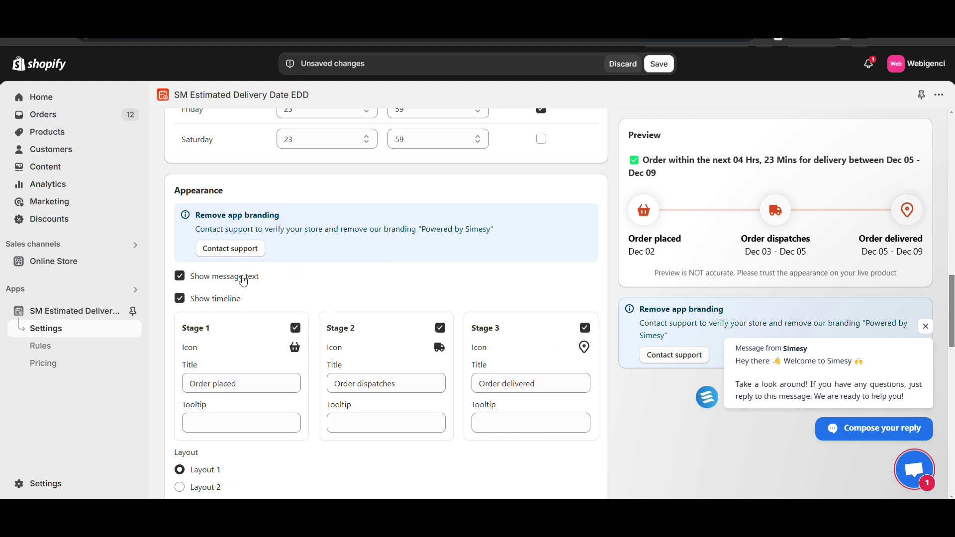
Keep message text and timeline shown, and choose the bordered Layout 2 timeline
click(181, 278)
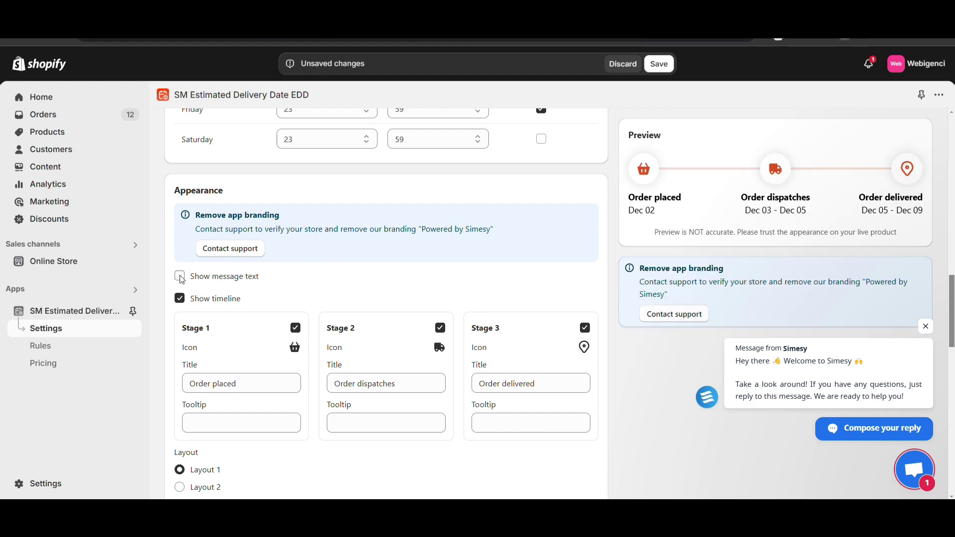
click(180, 277)
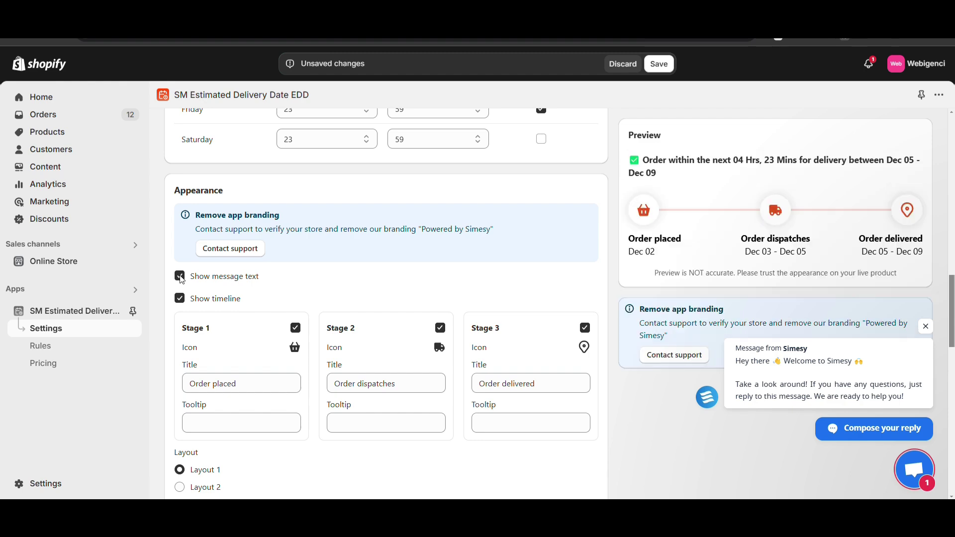
click(181, 300)
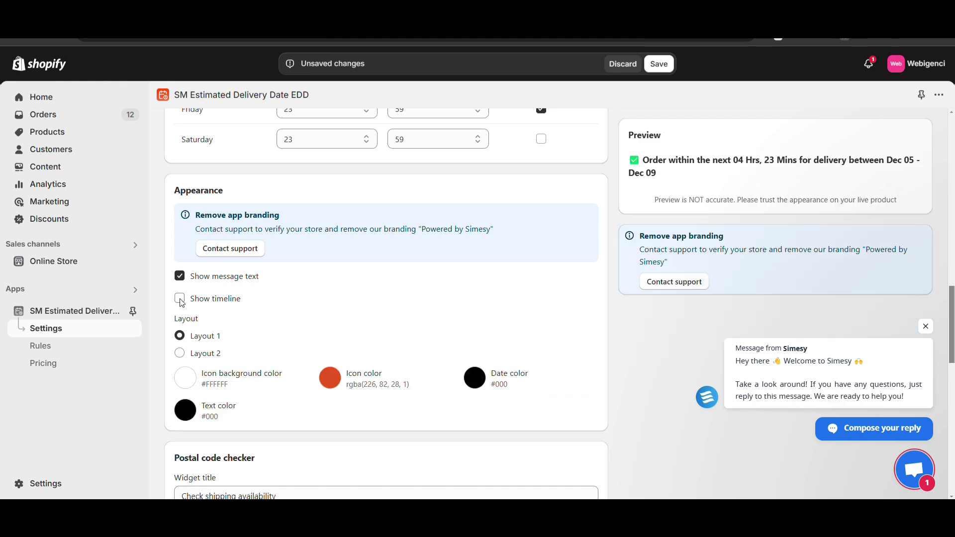
click(180, 300)
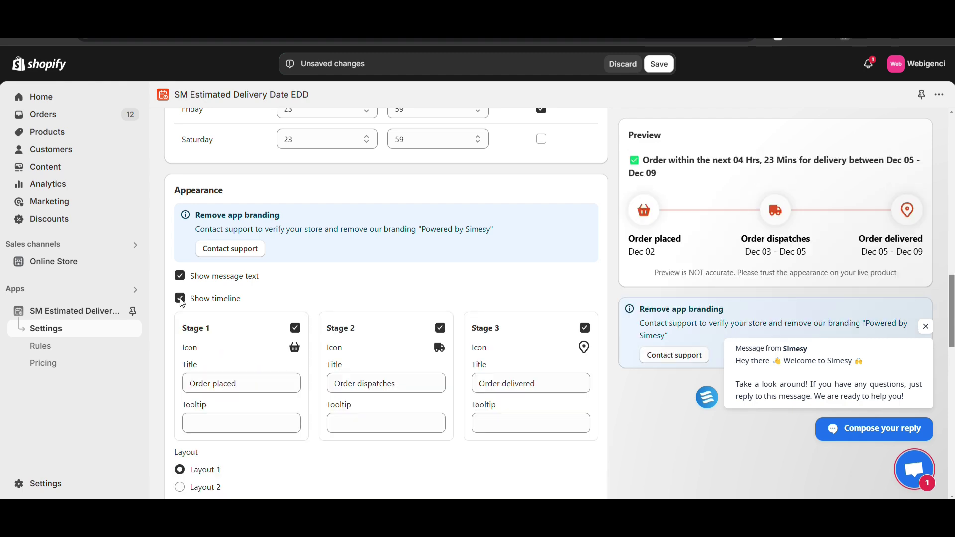
scroll(182, 298, down, 3)
scroll(183, 291, down, 2)
click(180, 271)
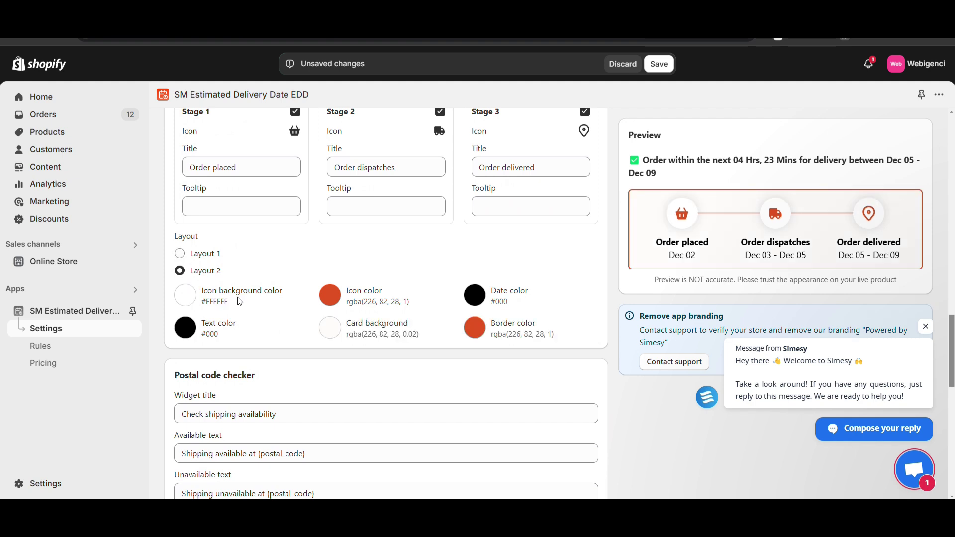
Set both the timeline icon color and the card border color to black
click(338, 301)
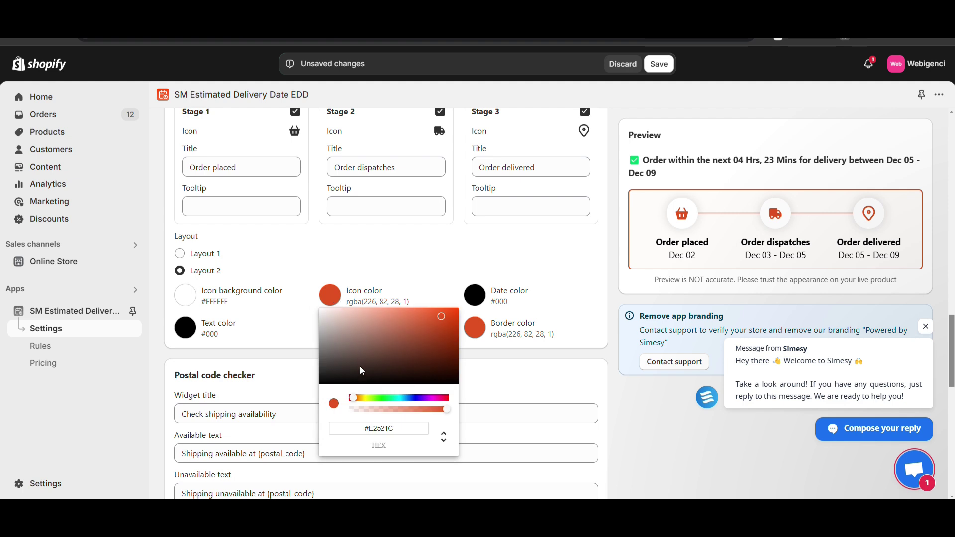
drag(360, 366, 229, 392)
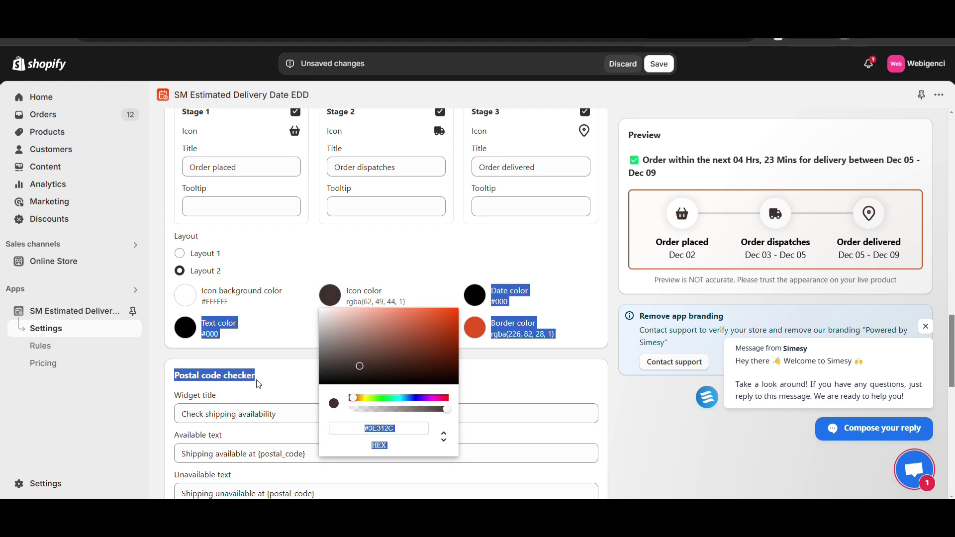
click(622, 411)
click(484, 336)
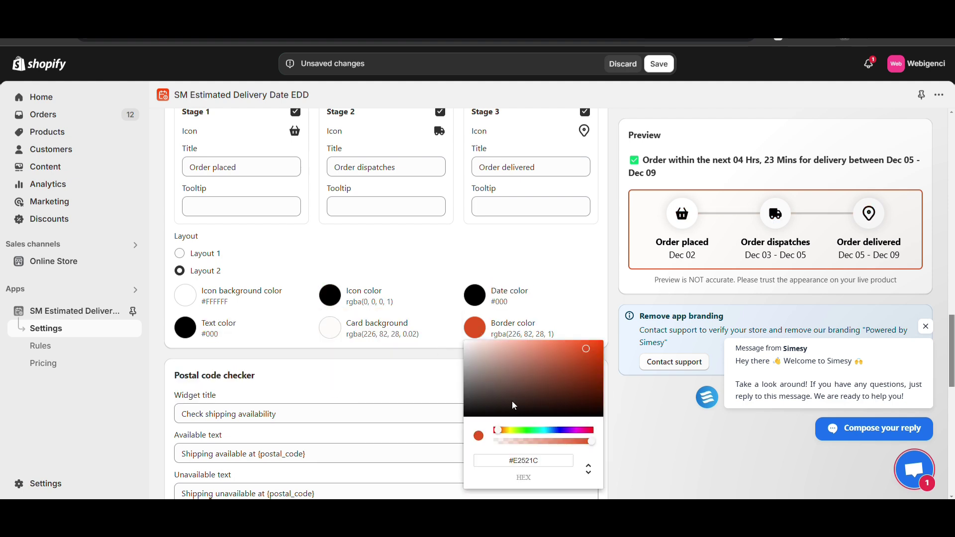
drag(521, 406, 427, 434)
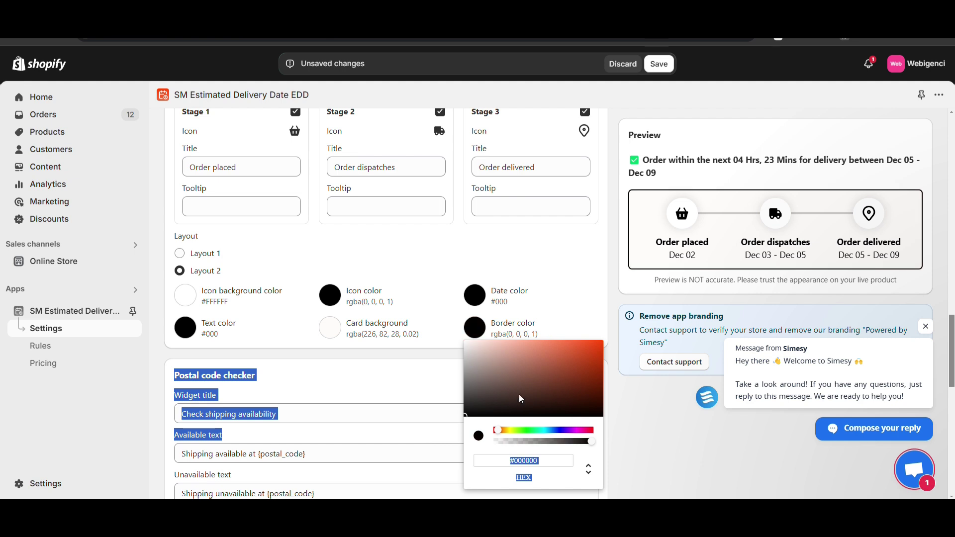
click(619, 437)
scroll(506, 389, down, 1)
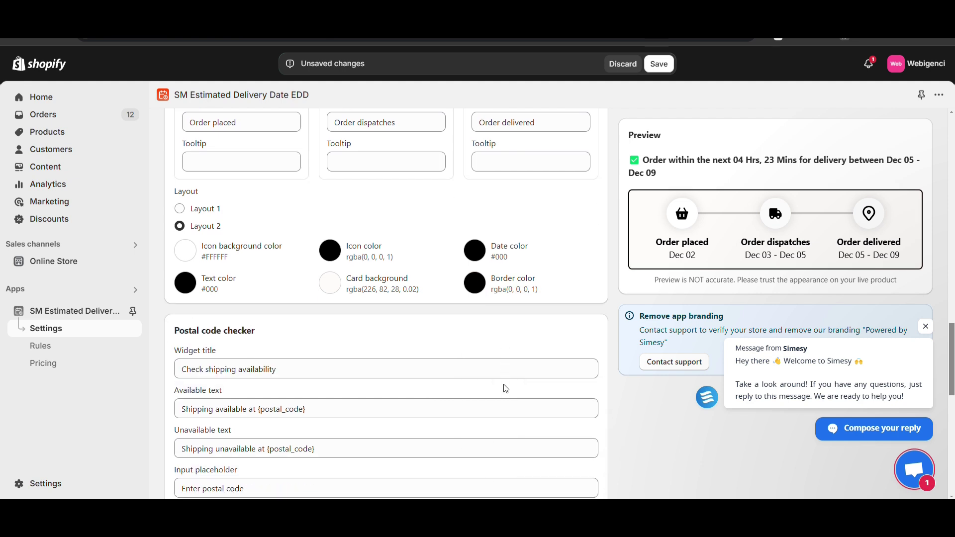
scroll(505, 388, down, 2)
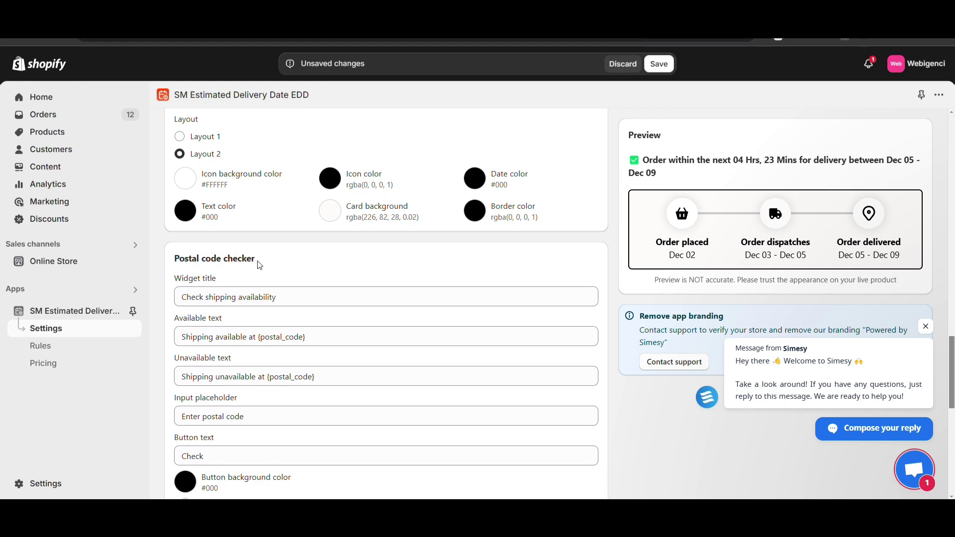
Keep the delivery date on cart and checkout pages, and save the app settings
scroll(260, 265, down, 10)
scroll(629, 288, down, 3)
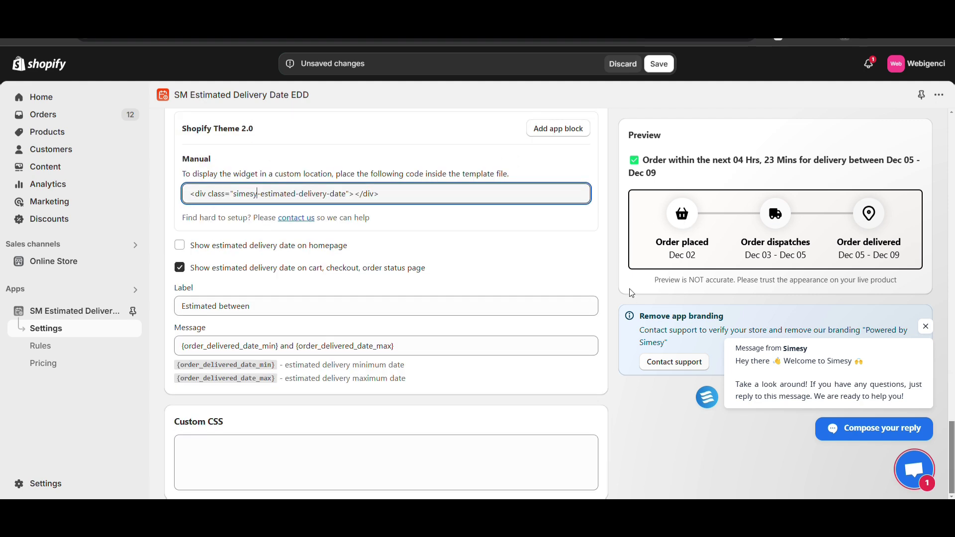
scroll(489, 279, up, 3)
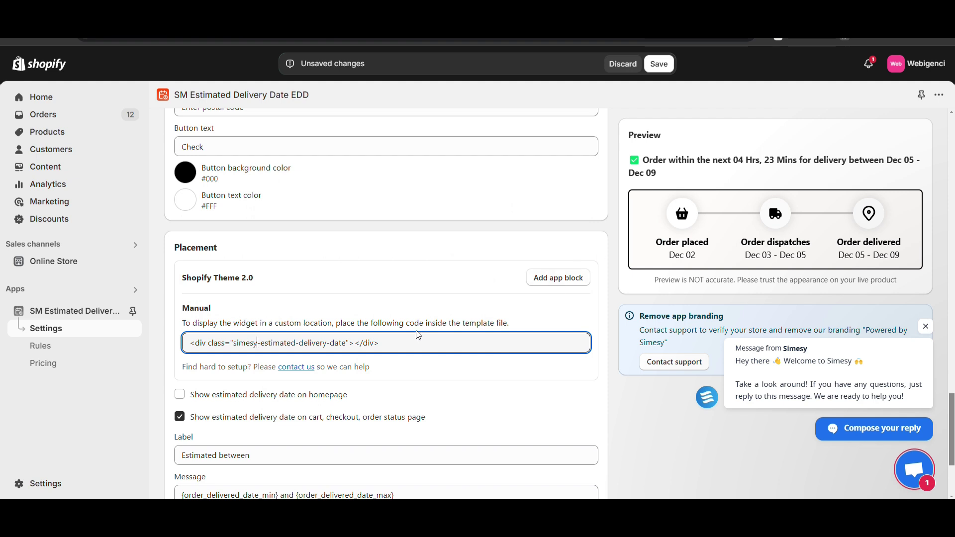
scroll(417, 340, down, 2)
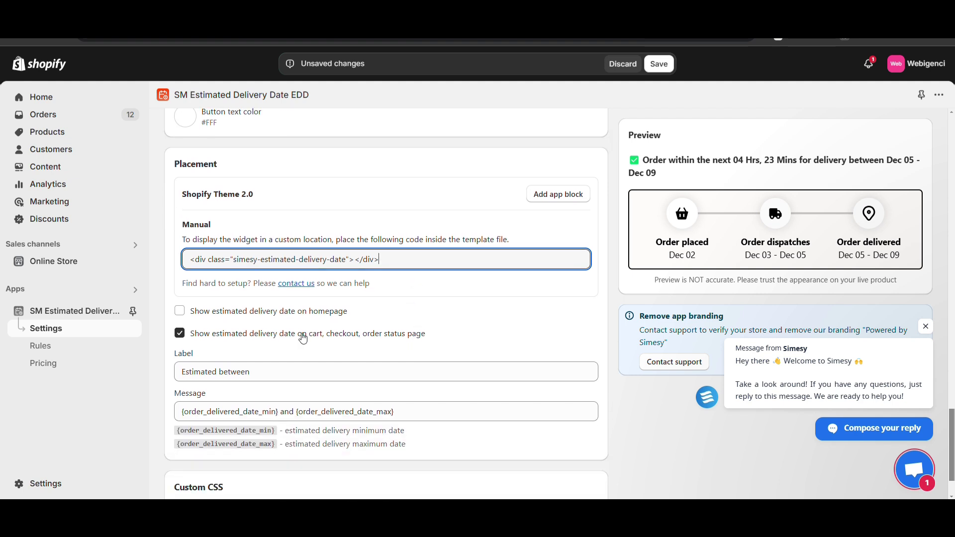
scroll(301, 339, down, 1)
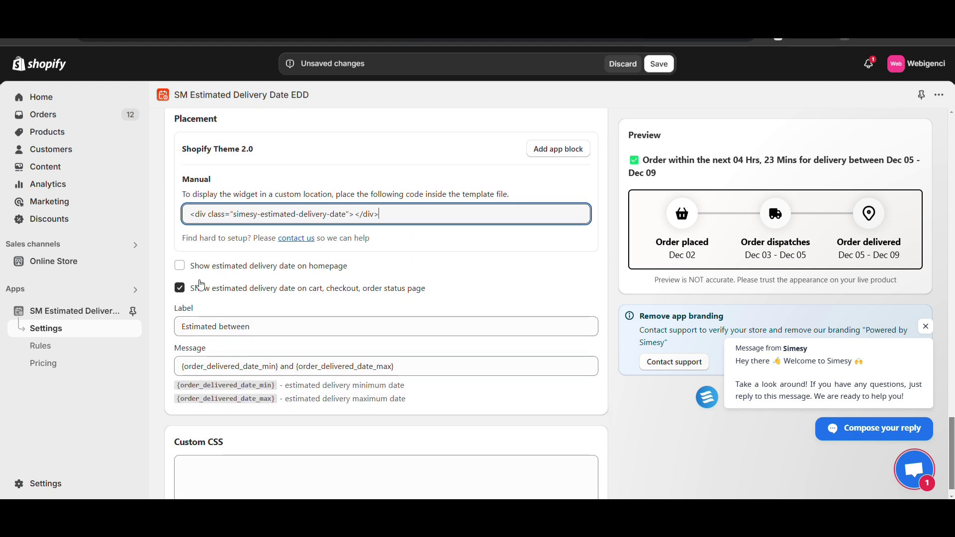
click(182, 288)
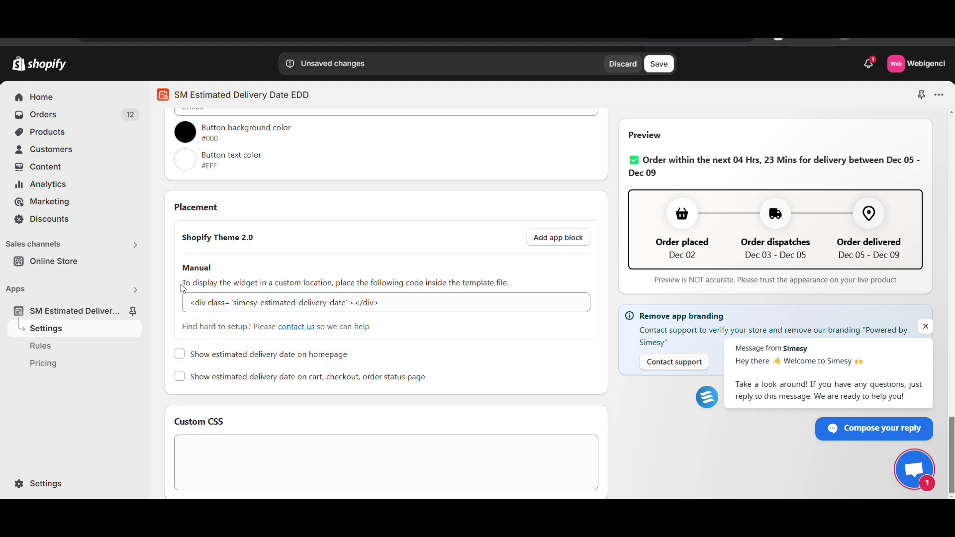
click(180, 378)
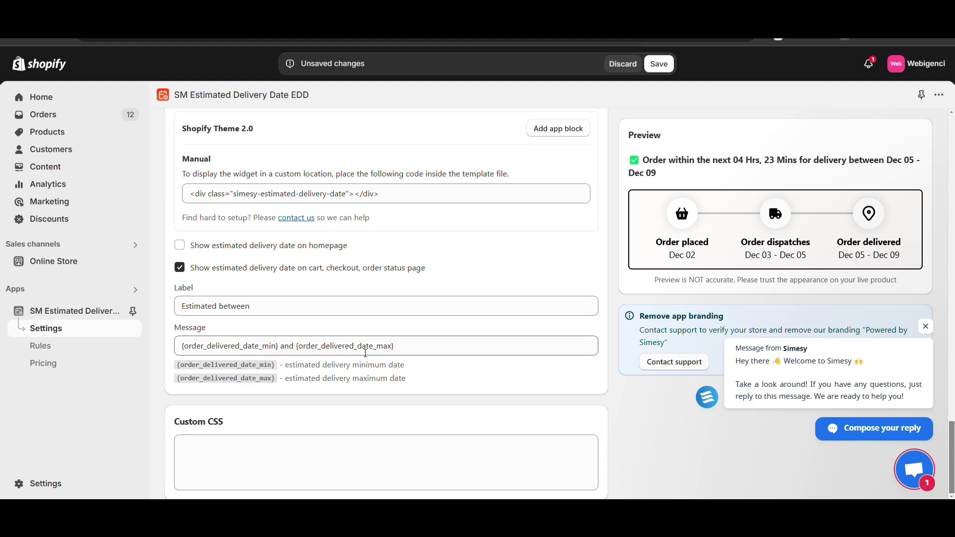
click(659, 65)
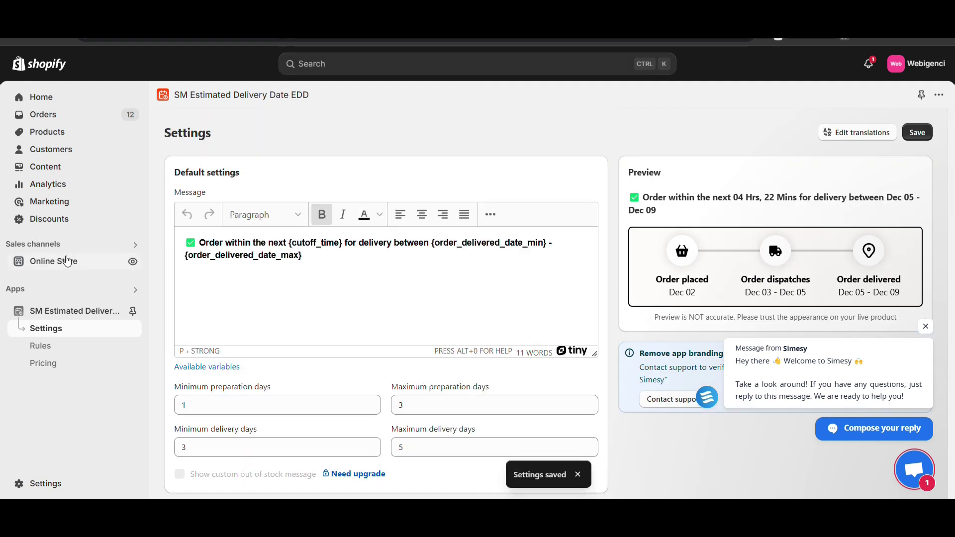
Enable the Simesy Sales Boost app embed in the Dawn theme, save, and exit the editor
click(66, 261)
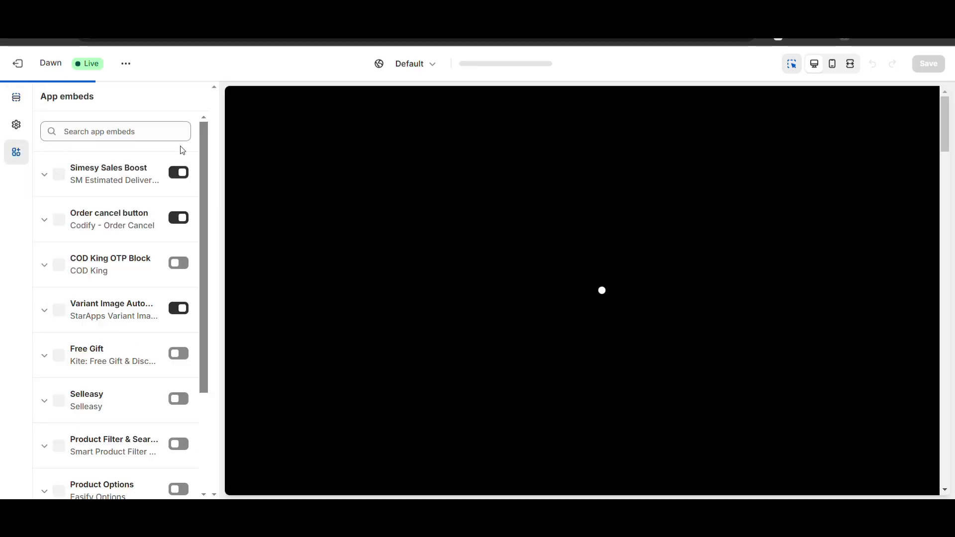
click(177, 176)
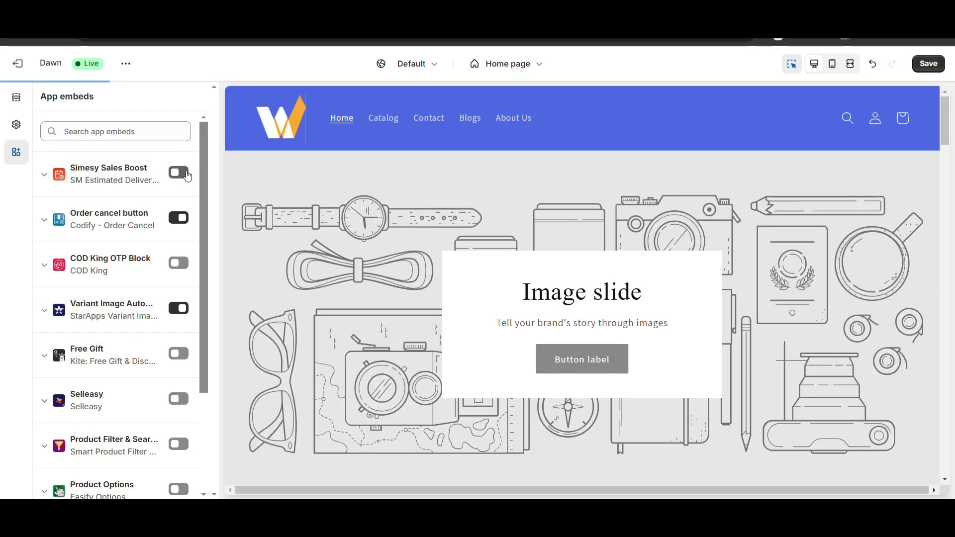
click(929, 64)
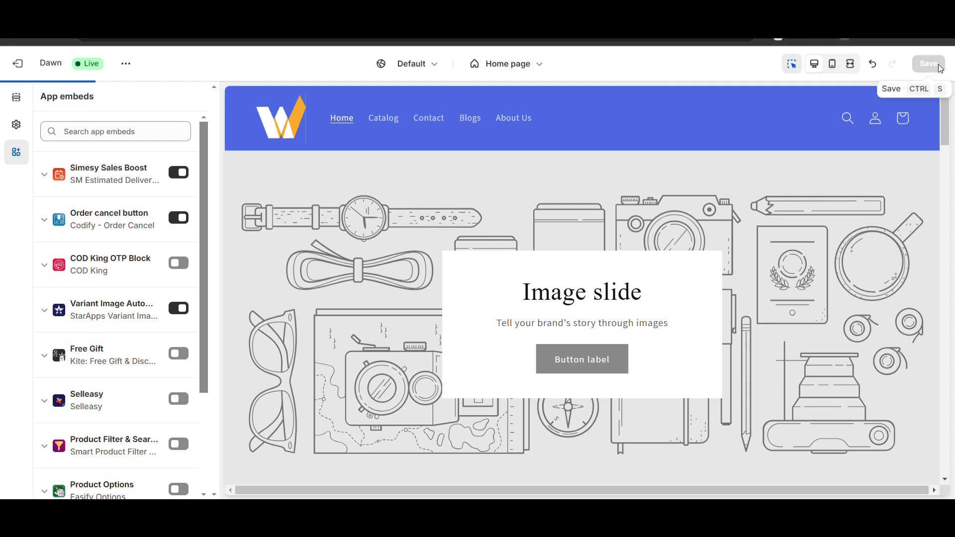
click(18, 67)
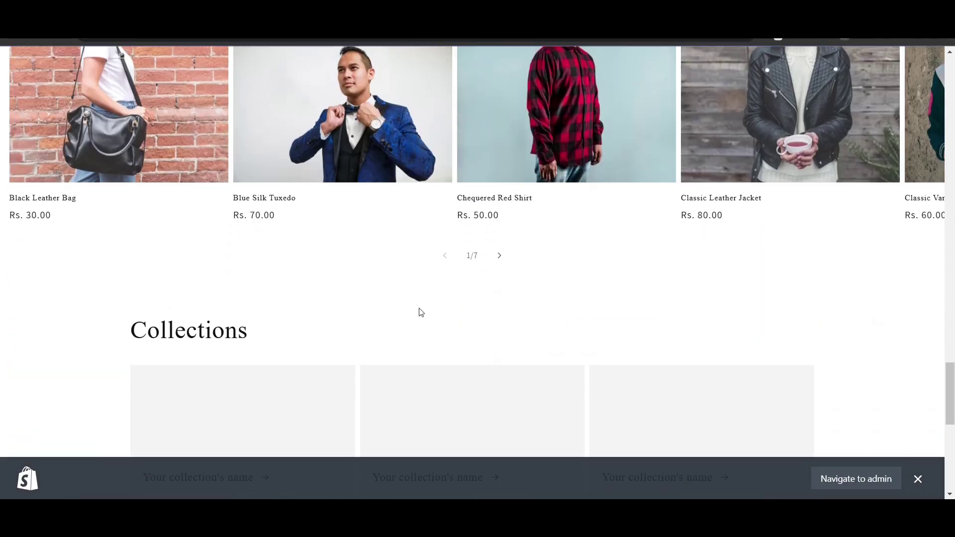
Open the Black Leather Bag page and view its delivery countdown and bordered timeline
click(200, 146)
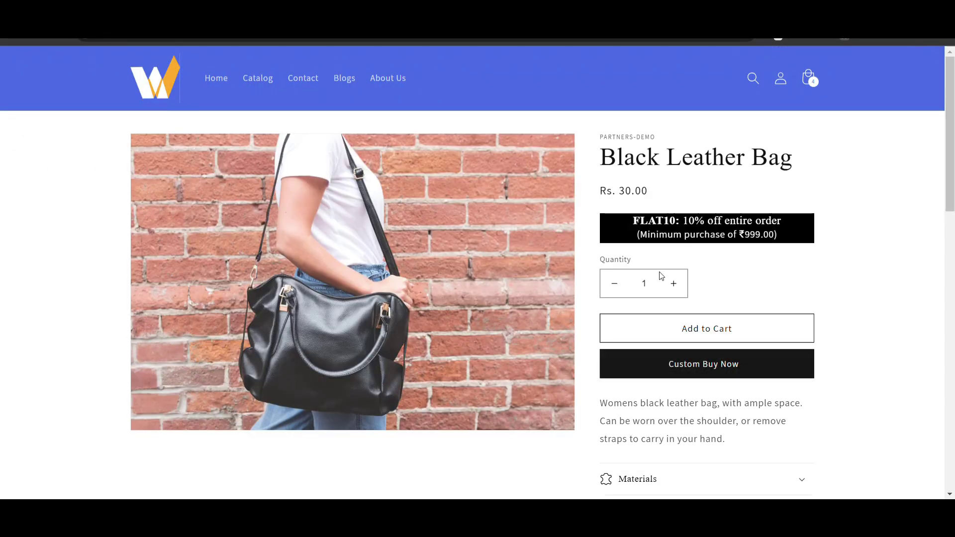
scroll(659, 275, down, 3)
scroll(661, 276, up, 1)
scroll(661, 276, up, 1)
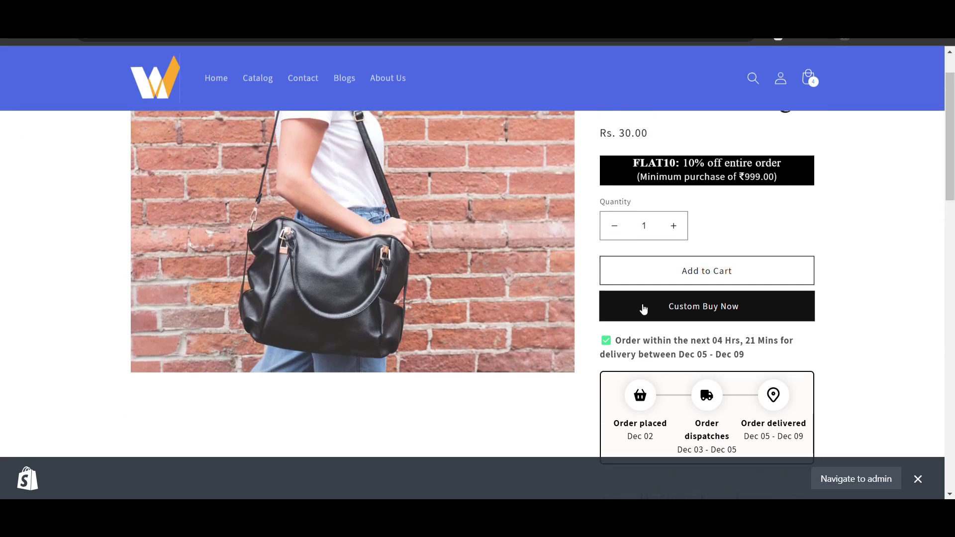
scroll(625, 321, down, 1)
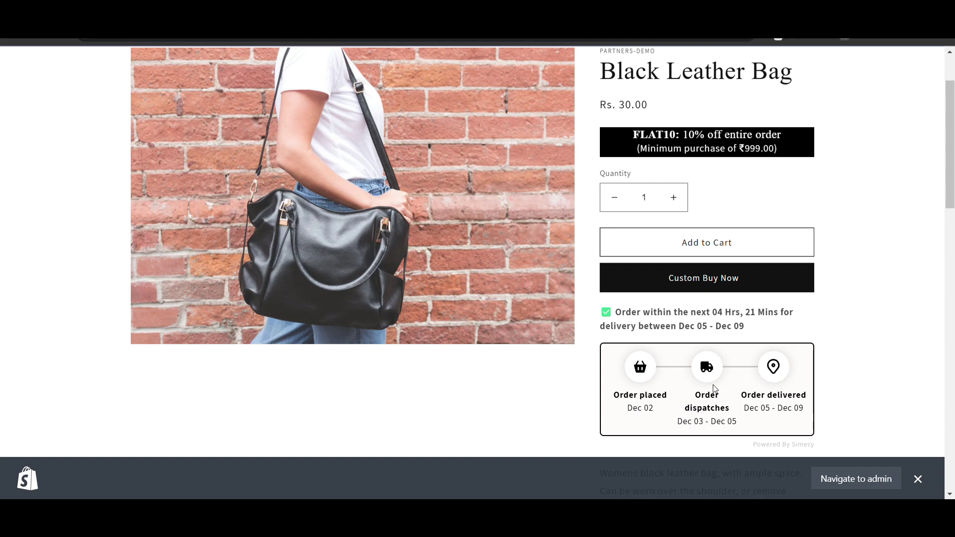
scroll(715, 388, down, 1)
scroll(715, 389, up, 2)
scroll(717, 389, down, 3)
scroll(717, 389, down, 1)
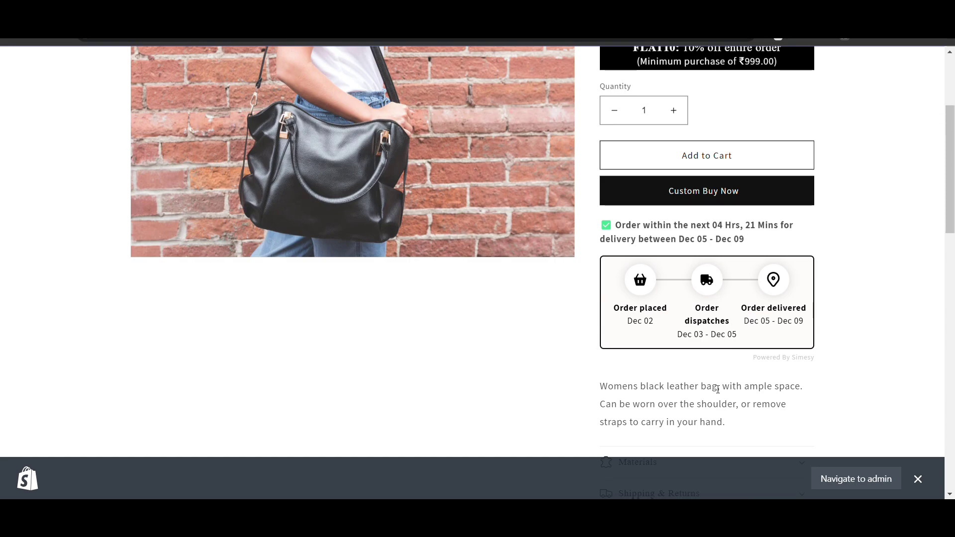
scroll(717, 389, up, 1)
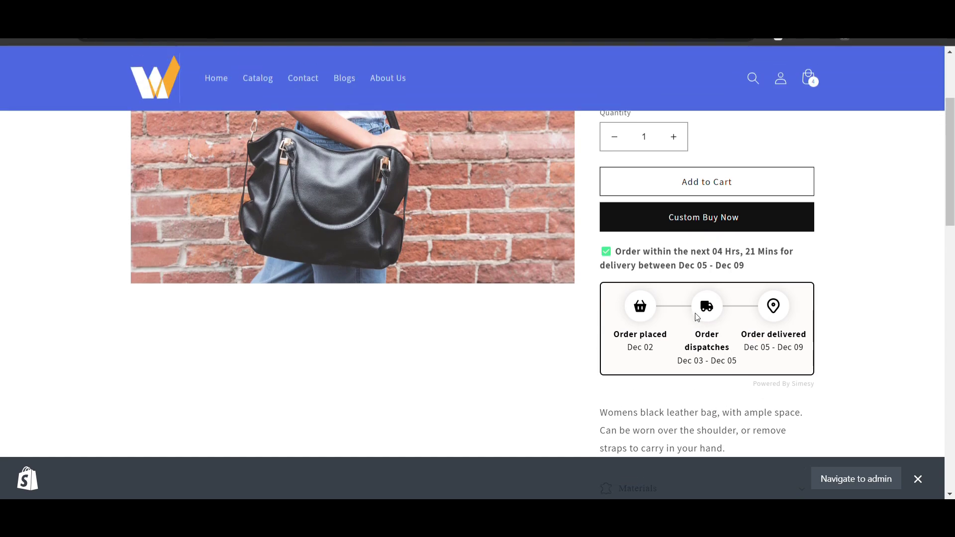
scroll(696, 317, up, 2)
scroll(694, 249, up, 1)
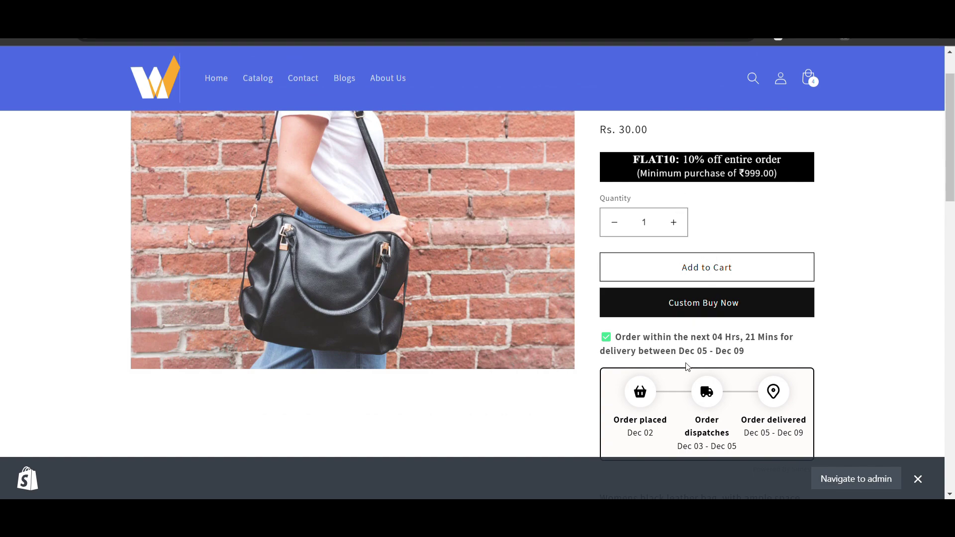
scroll(689, 368, down, 5)
scroll(686, 370, up, 3)
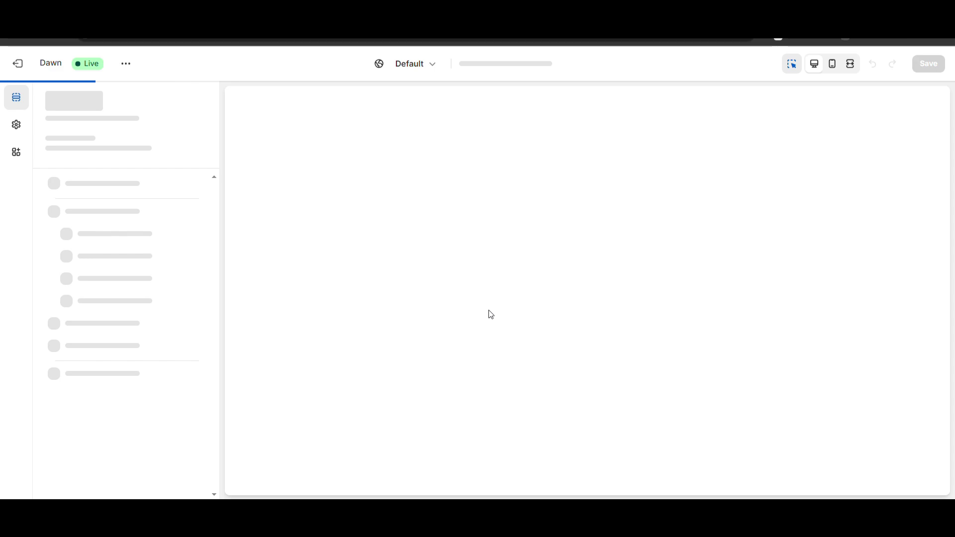
Open the product template from the Featured products section in the editor preview
scroll(539, 303, down, 10)
scroll(540, 303, down, 1)
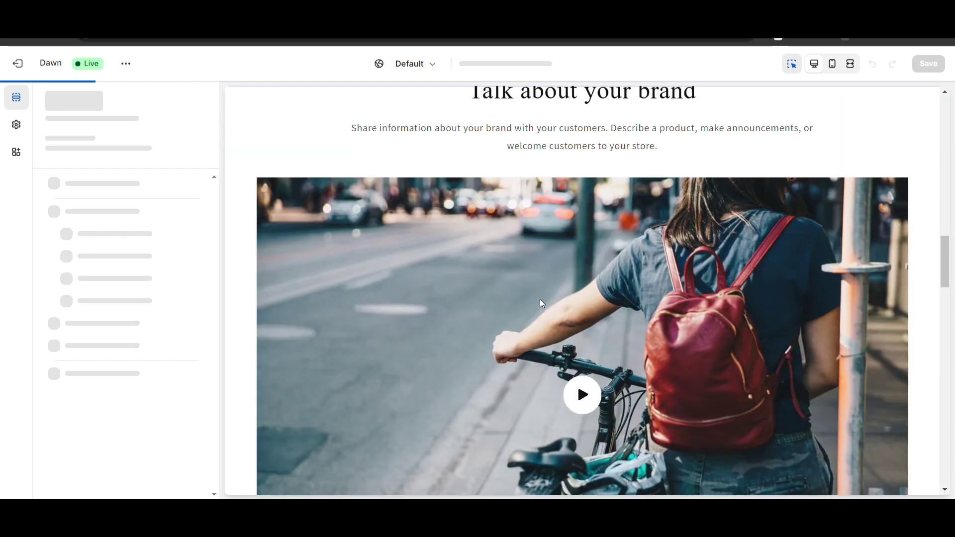
scroll(539, 302, down, 10)
scroll(542, 303, down, 3)
scroll(542, 303, up, 5)
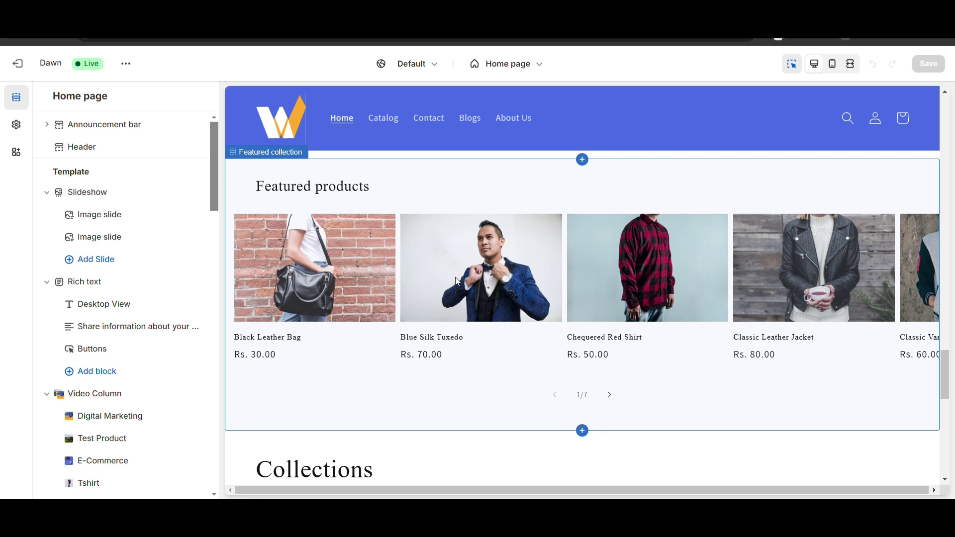
click(460, 282)
click(457, 281)
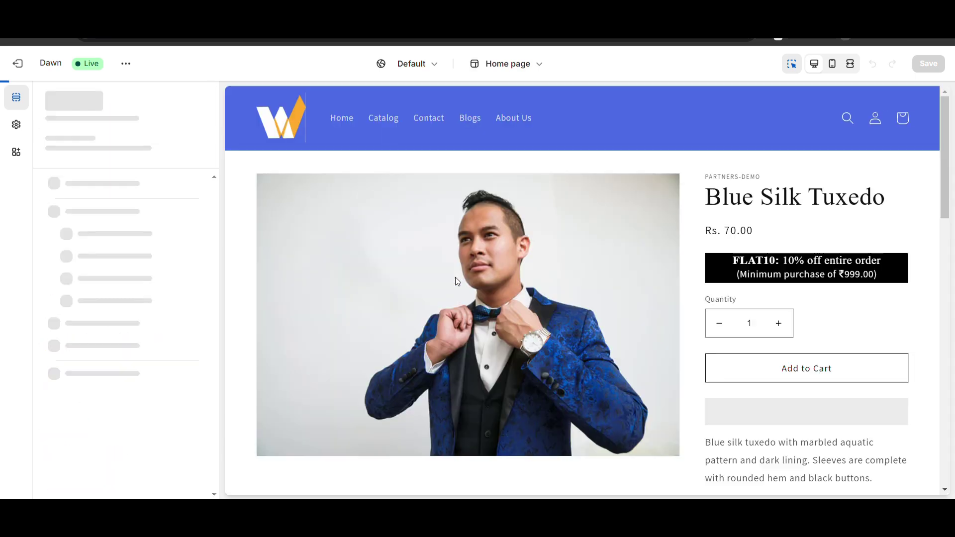
scroll(146, 311, down, 3)
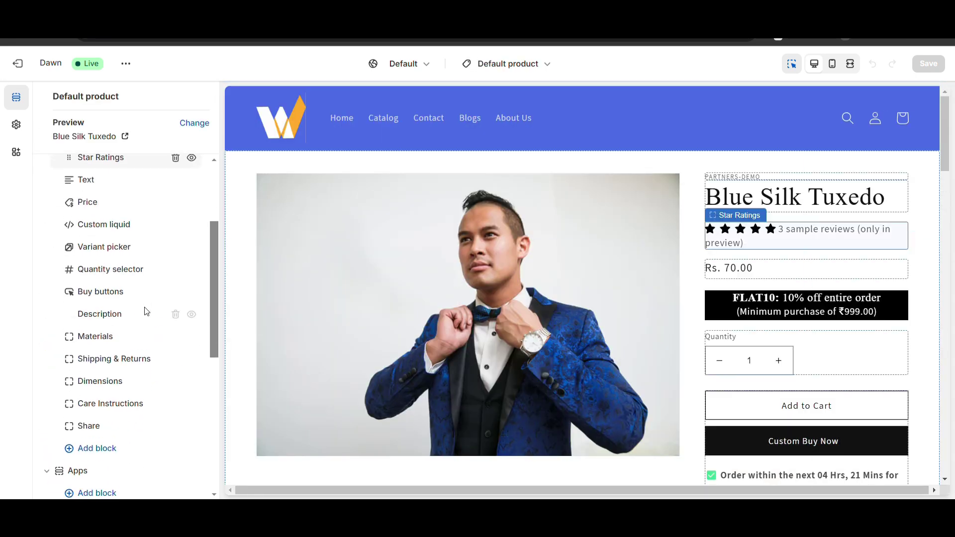
scroll(133, 245, up, 2)
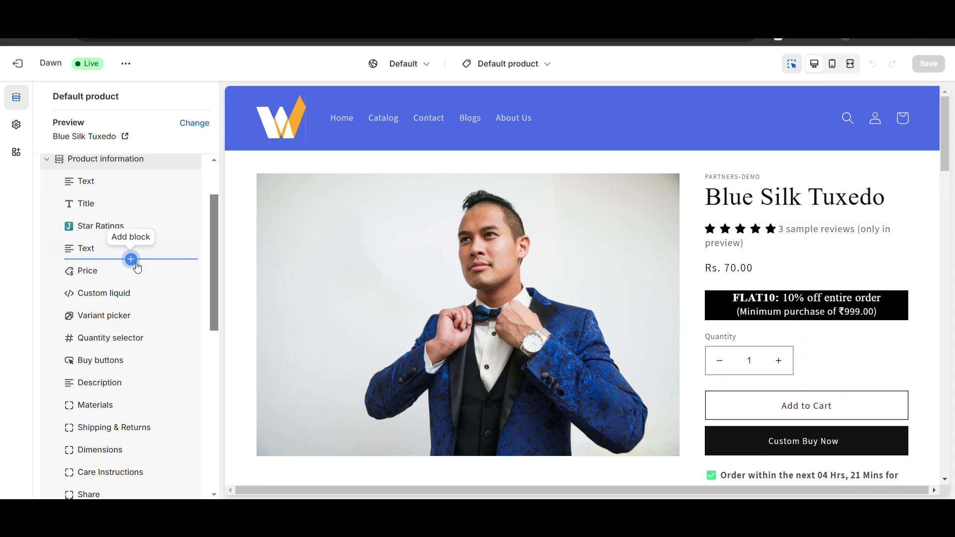
mouse_move(111, 201)
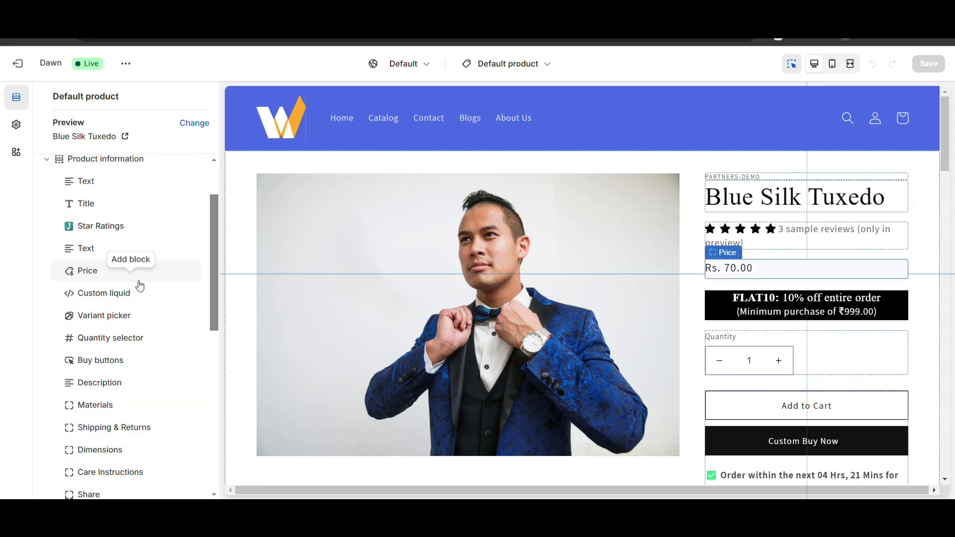
Add the Simesy EDD app block below the Price and save the template
click(133, 282)
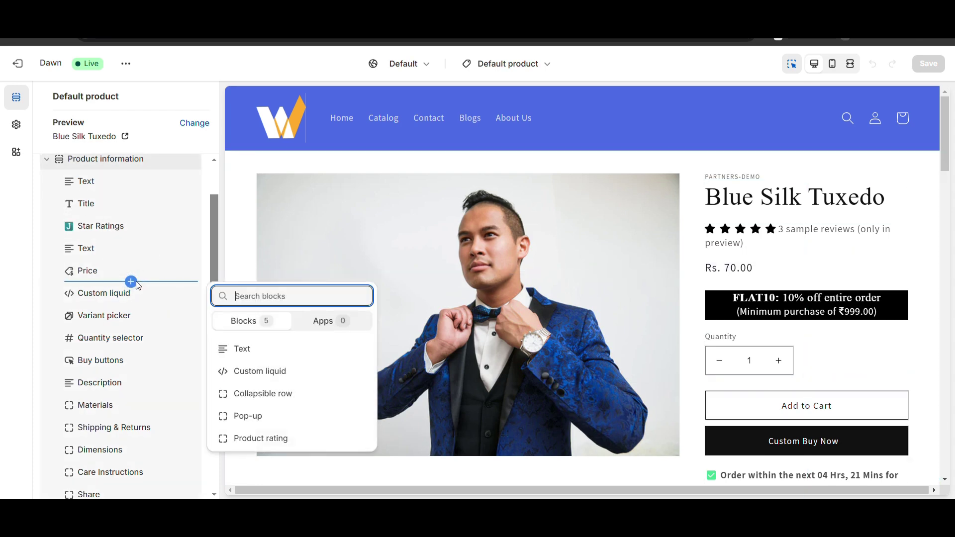
click(316, 324)
scroll(294, 368, down, 1)
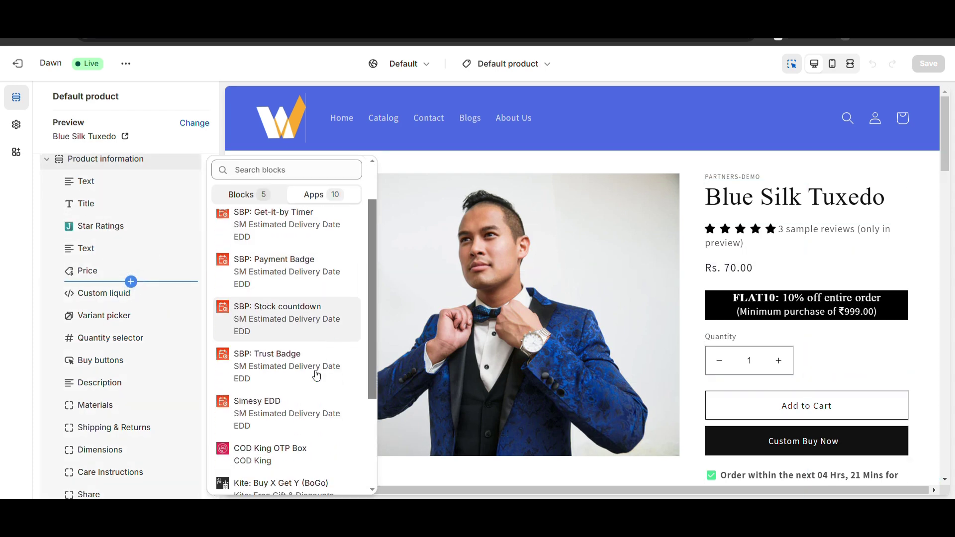
click(289, 410)
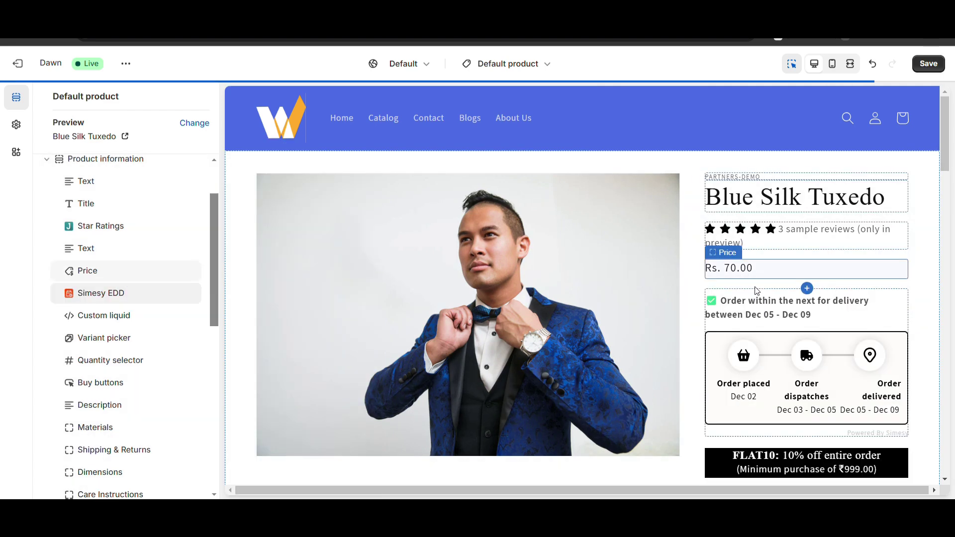
click(928, 63)
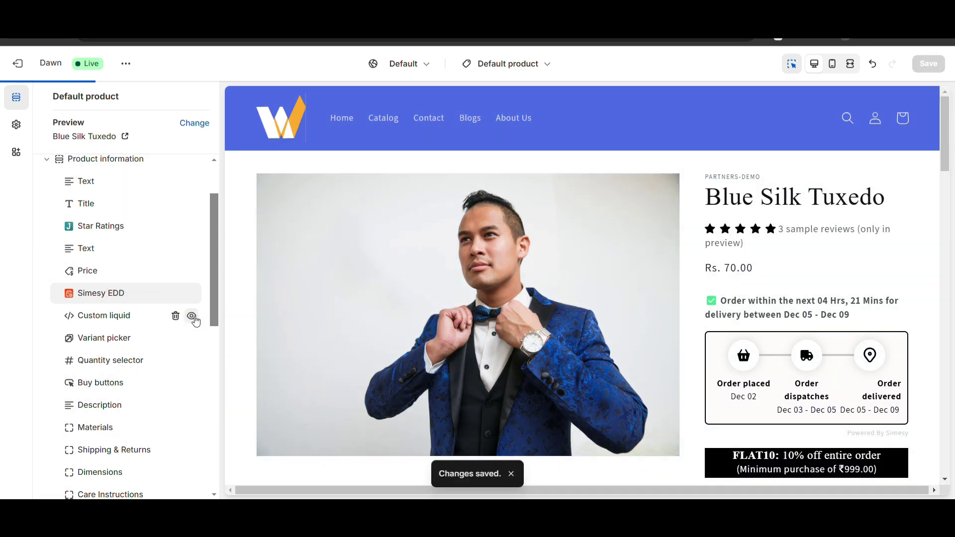
Hide the FLAT10 coupon Custom liquid block, save, and review its code
click(192, 315)
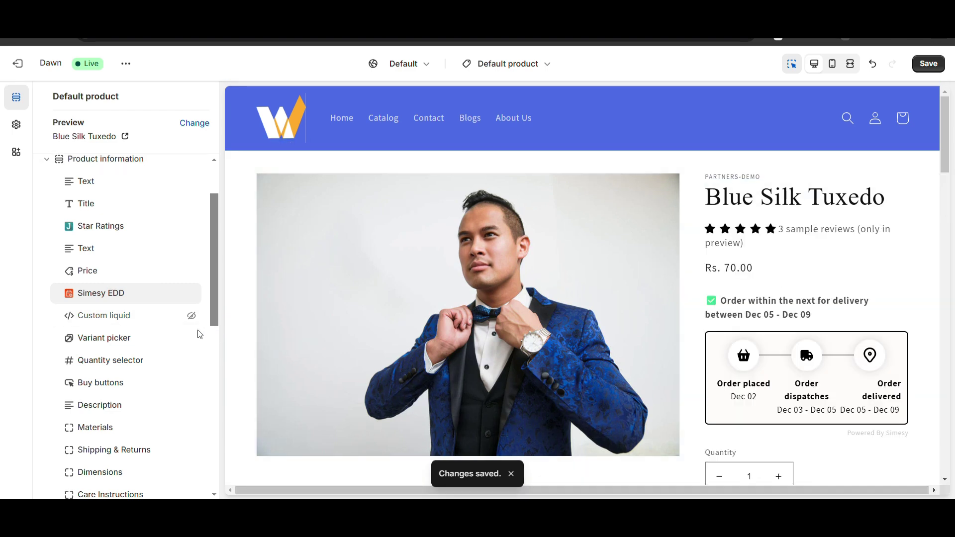
click(928, 64)
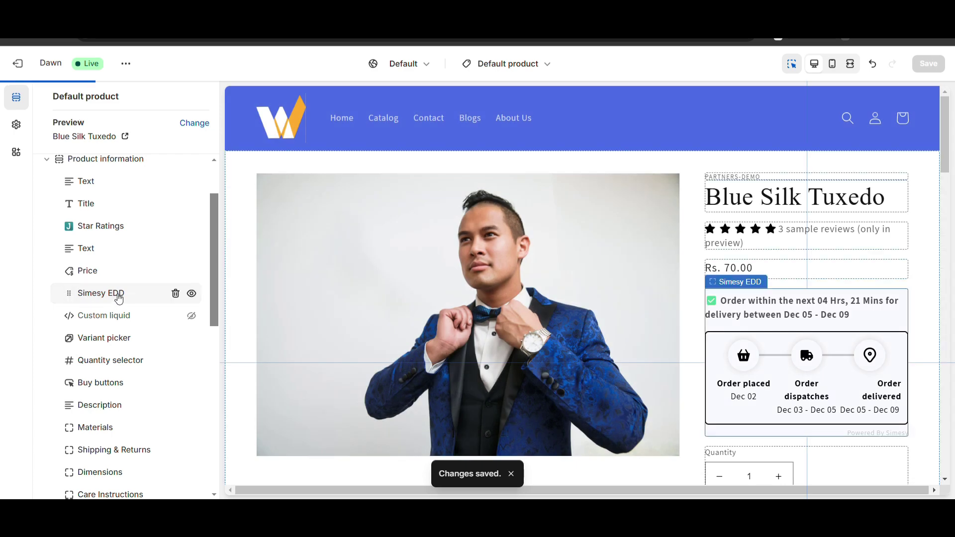
mouse_move(103, 316)
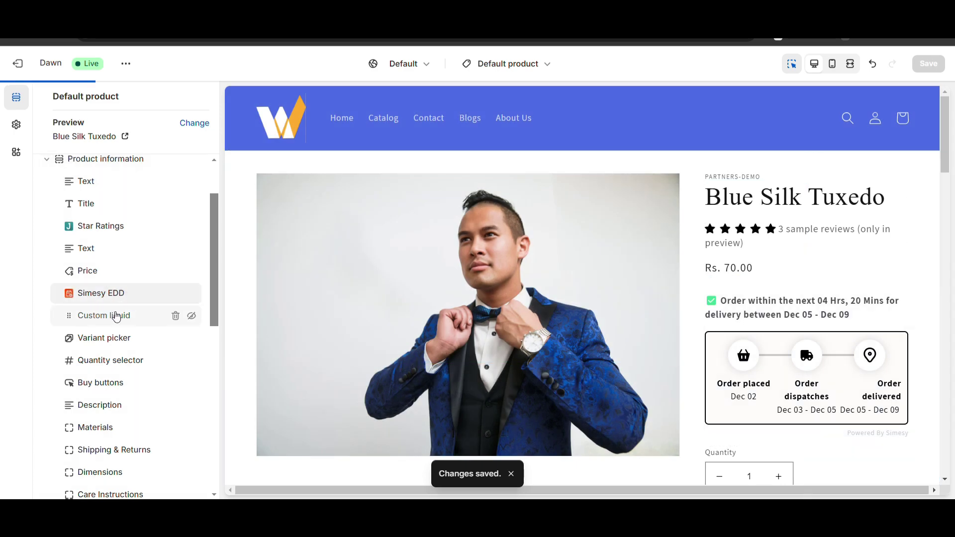
click(116, 316)
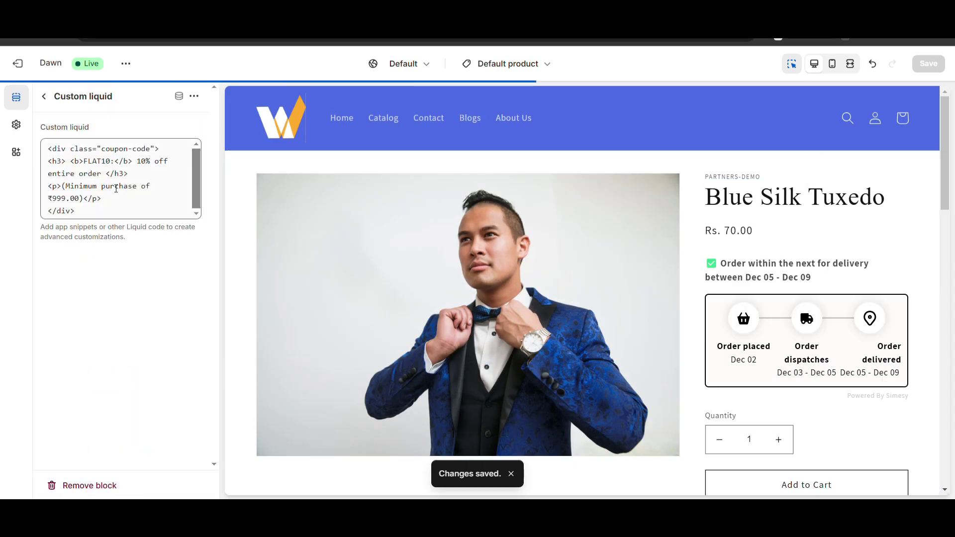
click(45, 96)
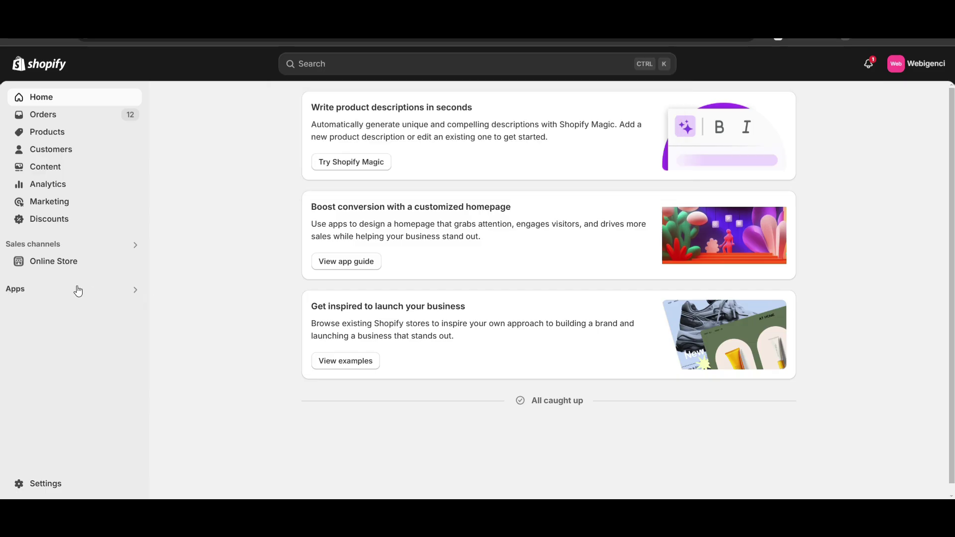
Open the SM Estimated Delivery Date EDD app and scroll to its Placement settings
click(78, 291)
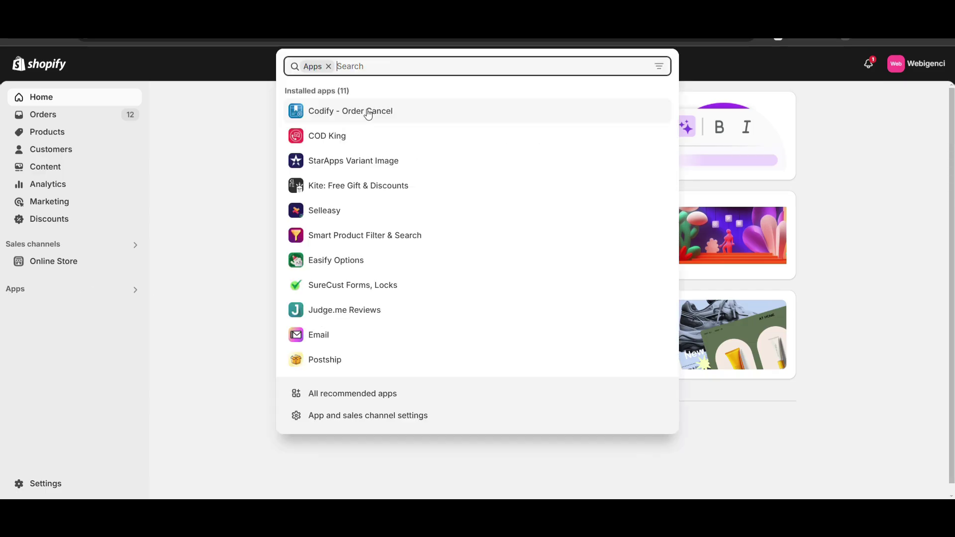
click(346, 114)
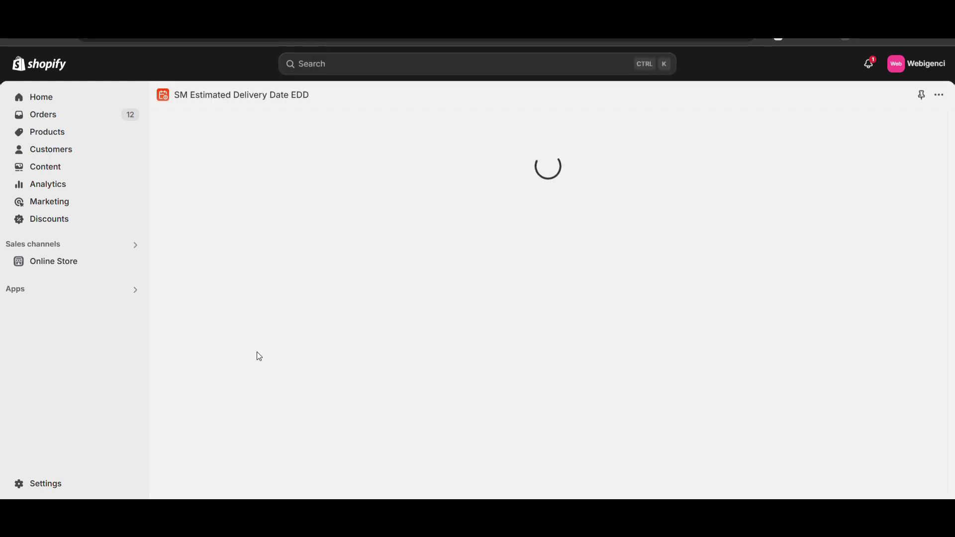
scroll(259, 357, down, 10)
scroll(258, 356, down, 5)
scroll(258, 356, down, 5)
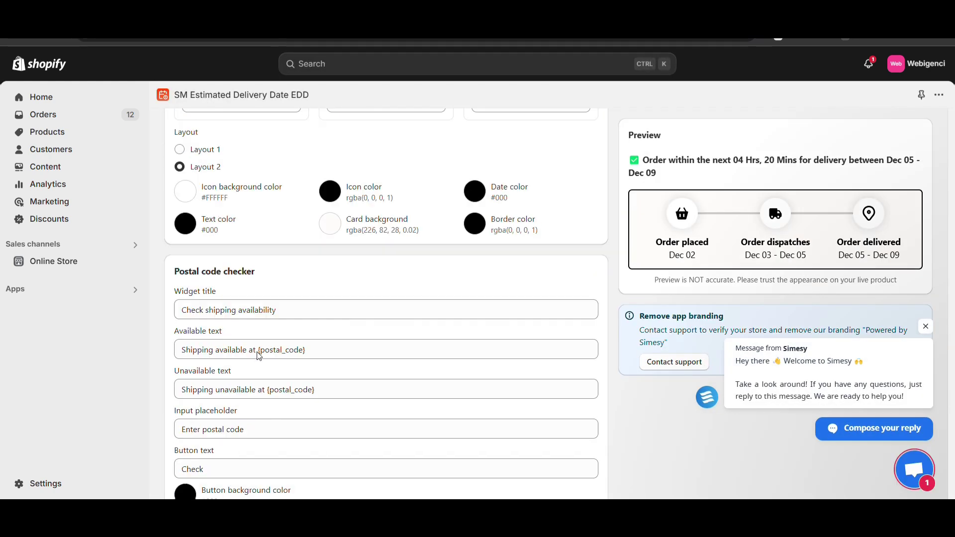
scroll(257, 356, down, 4)
Review the manual placement code snippet, then exit the theme editor
scroll(257, 355, down, 6)
scroll(257, 352, up, 1)
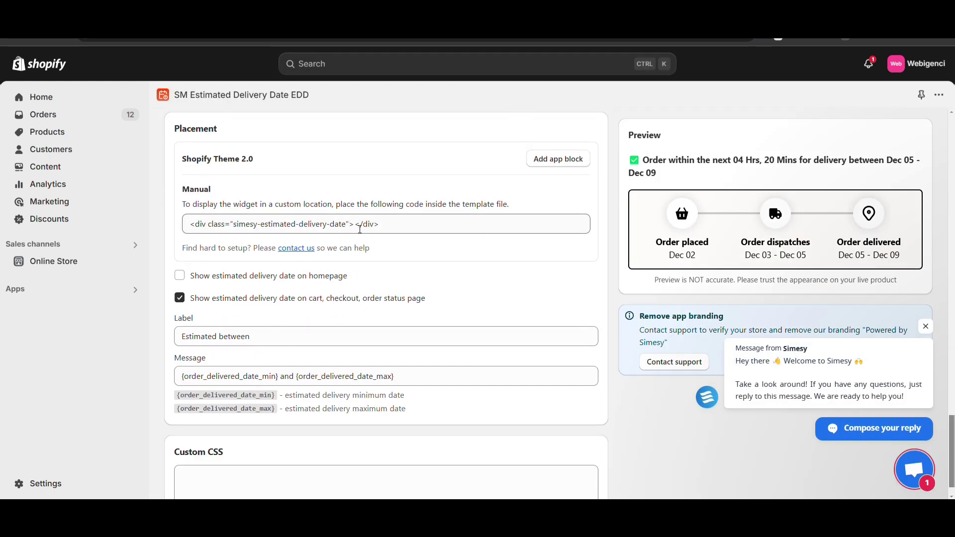
click(345, 231)
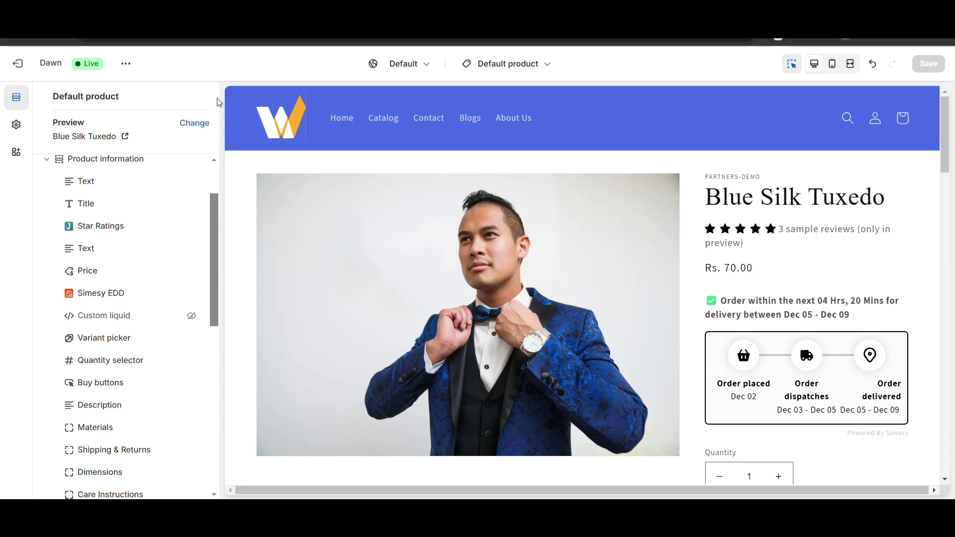
click(17, 63)
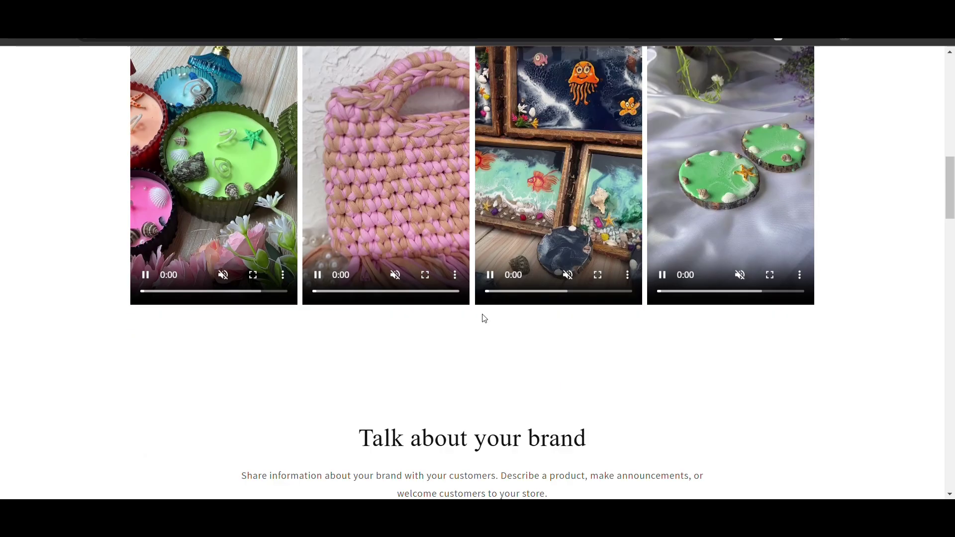
Check the Chequered Red Shirt page's delivery timeline, then reopen SM Estimated Delivery Date EDD in admin
scroll(482, 315, down, 8)
scroll(483, 315, down, 5)
scroll(483, 348, down, 7)
scroll(484, 369, down, 5)
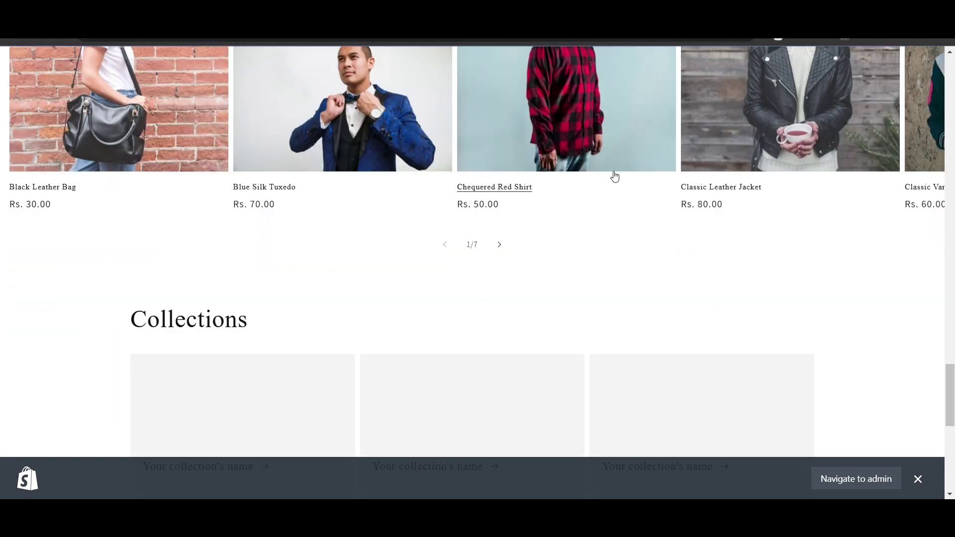
click(614, 176)
scroll(667, 249, down, 3)
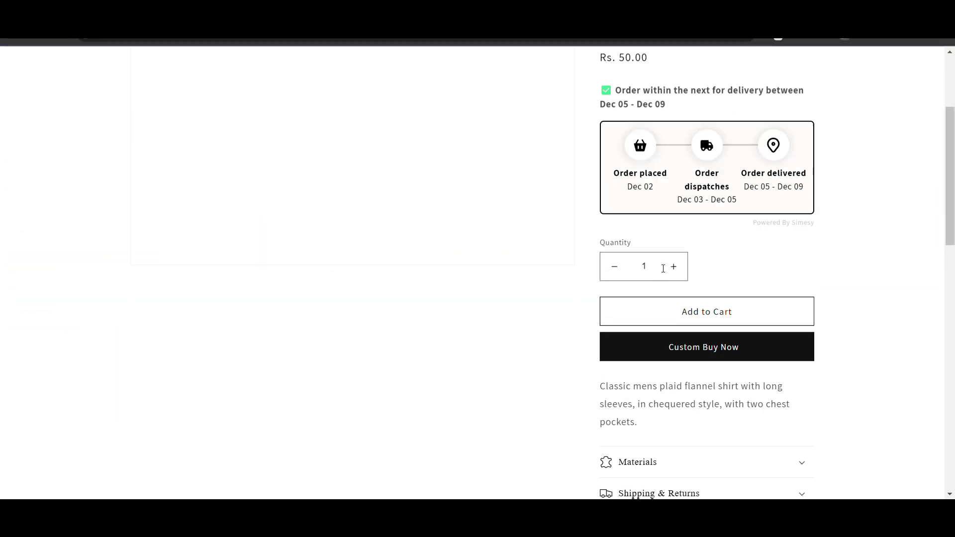
scroll(656, 214, up, 1)
scroll(691, 192, up, 3)
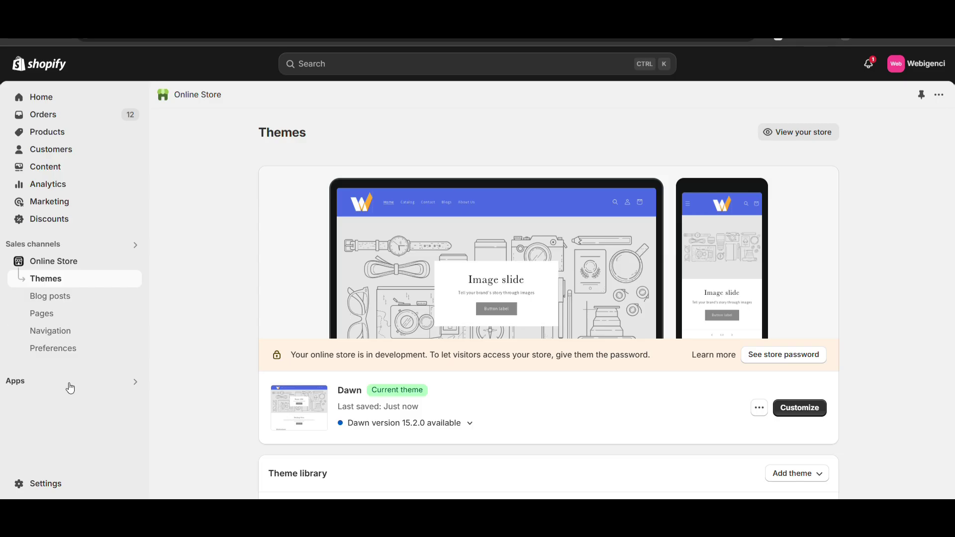
click(66, 384)
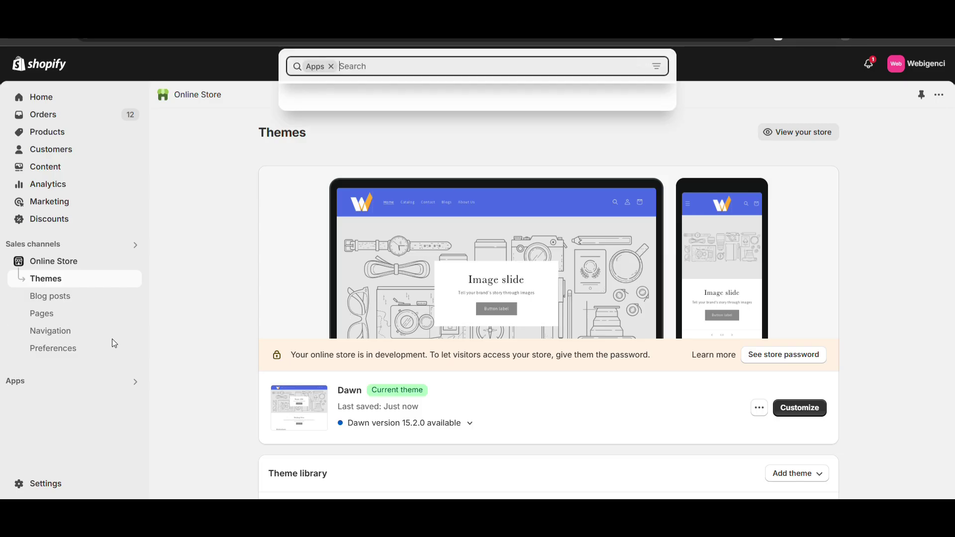
click(347, 119)
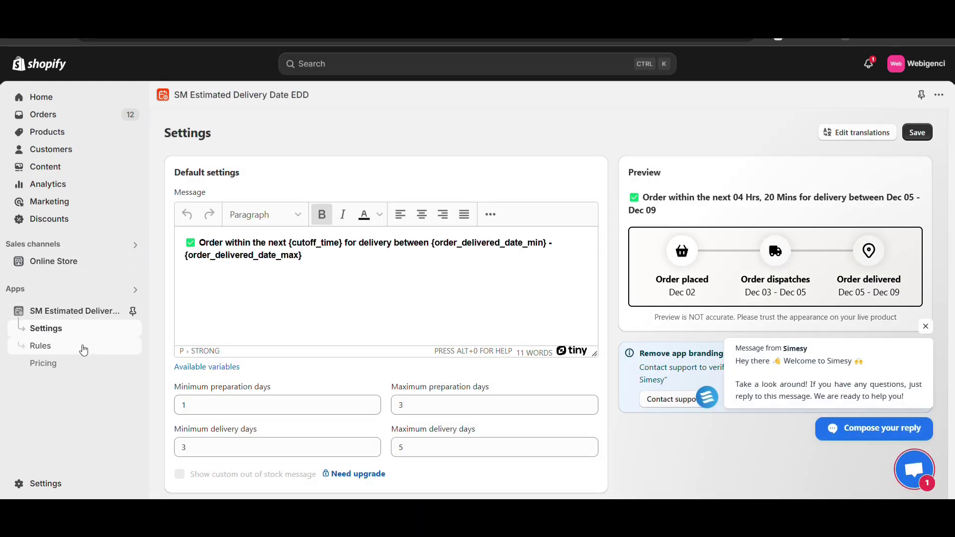
View the app's Rules page and its premium-only product, collection, country and postal-code rules
click(83, 349)
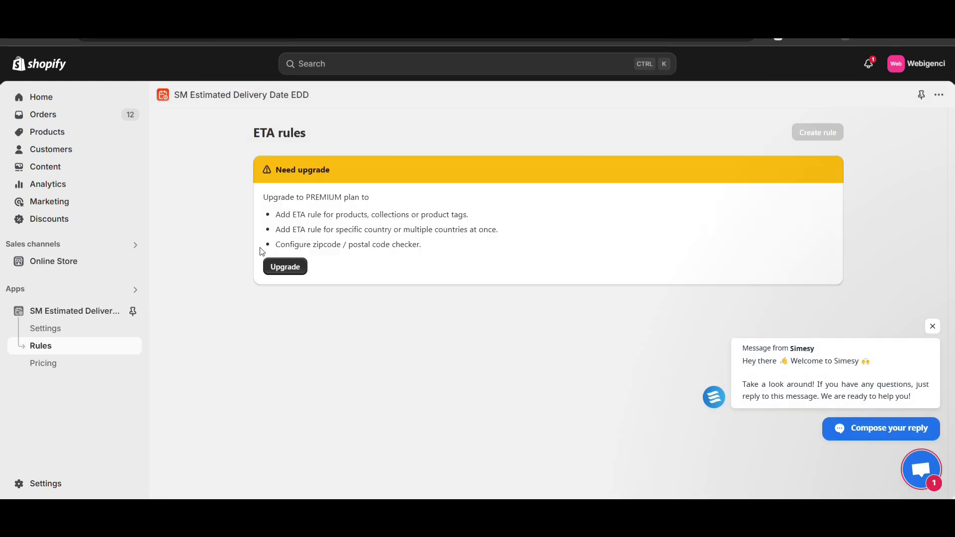
drag(284, 216, 436, 217)
click(390, 201)
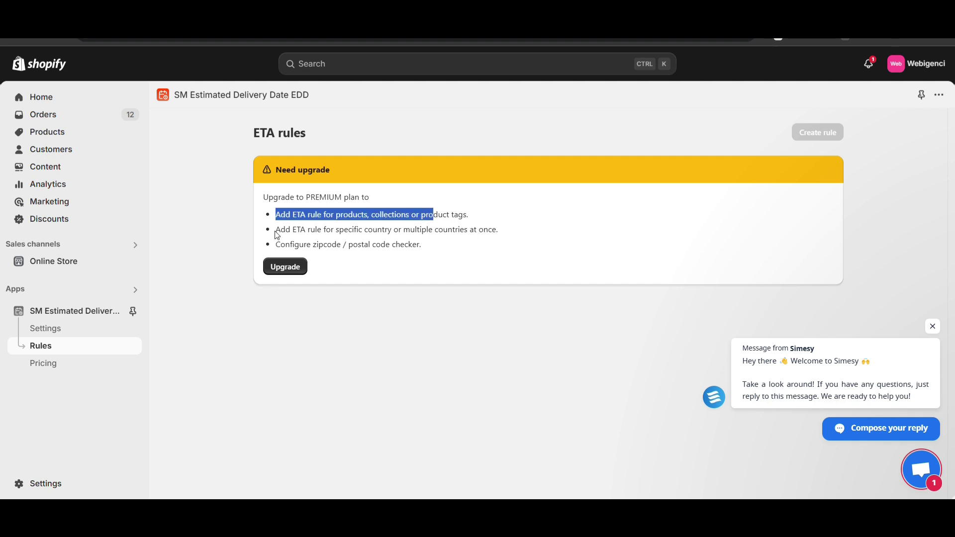
drag(276, 232, 449, 243)
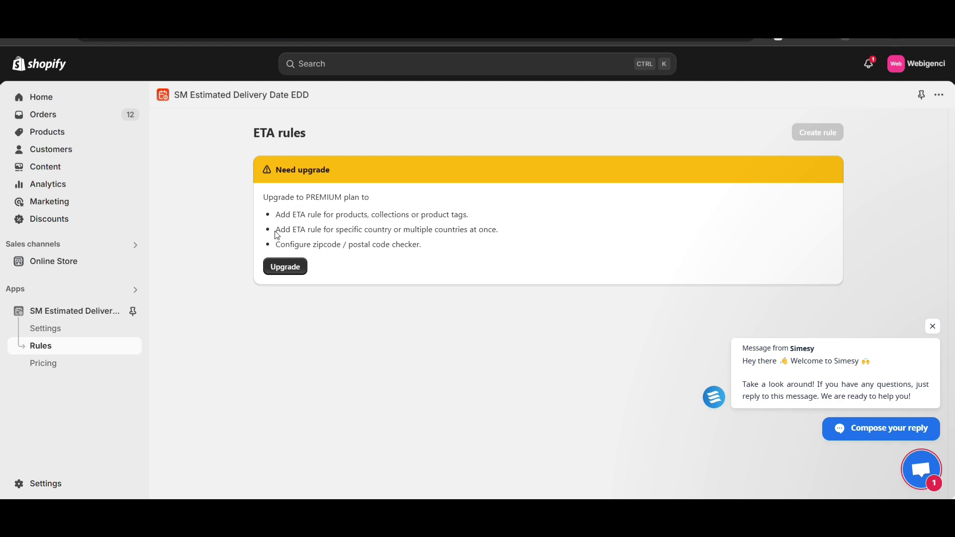
click(450, 245)
Start the Premium upgrade, then reopen the app to compare Free and $3.99/month Premium plans
click(296, 270)
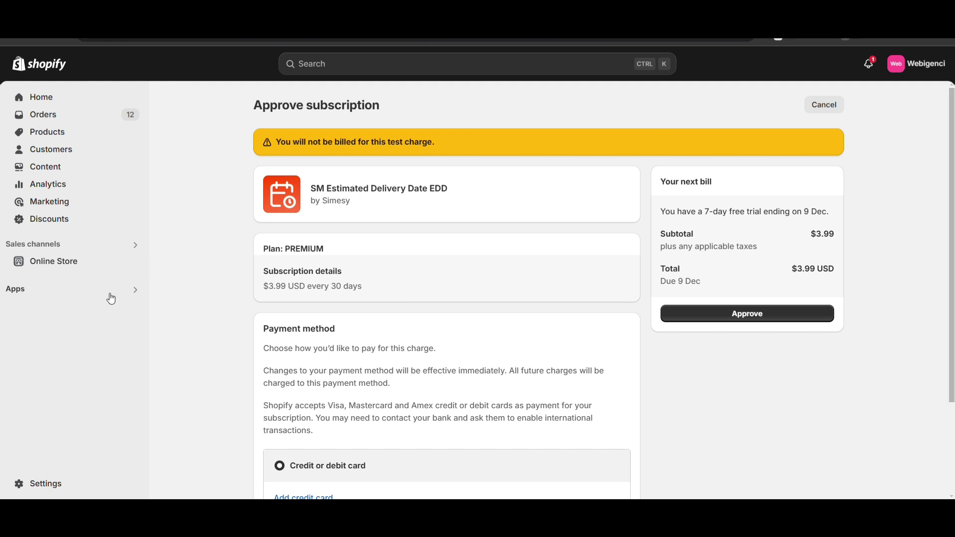
click(85, 294)
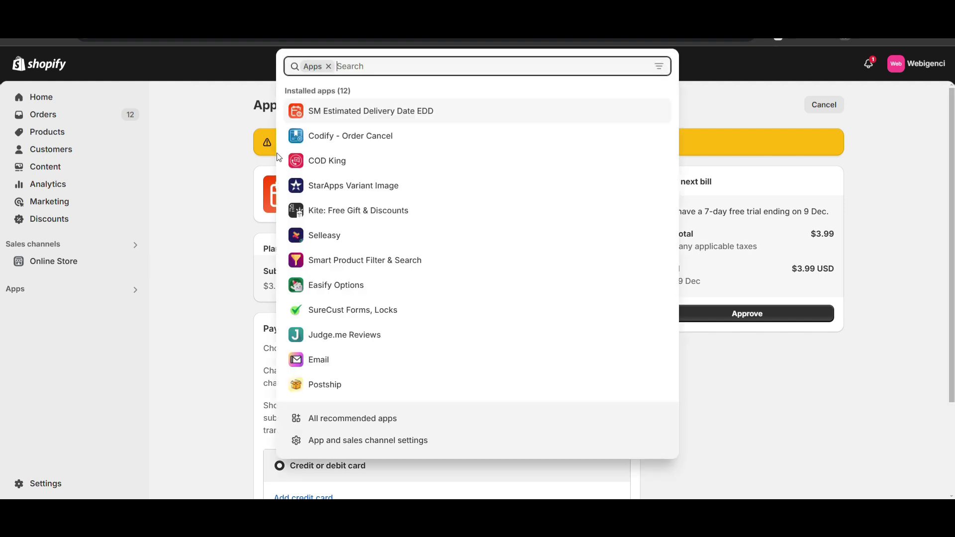
click(369, 111)
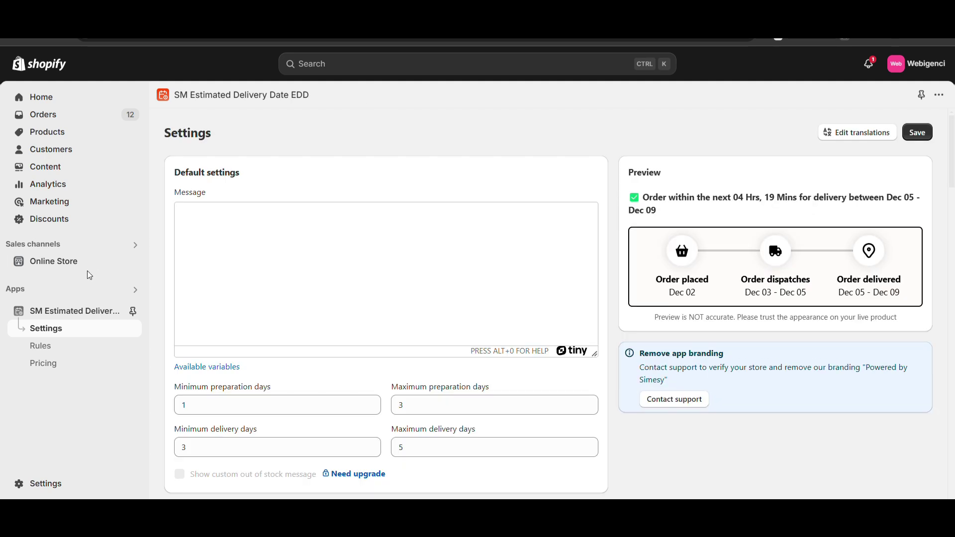
click(70, 365)
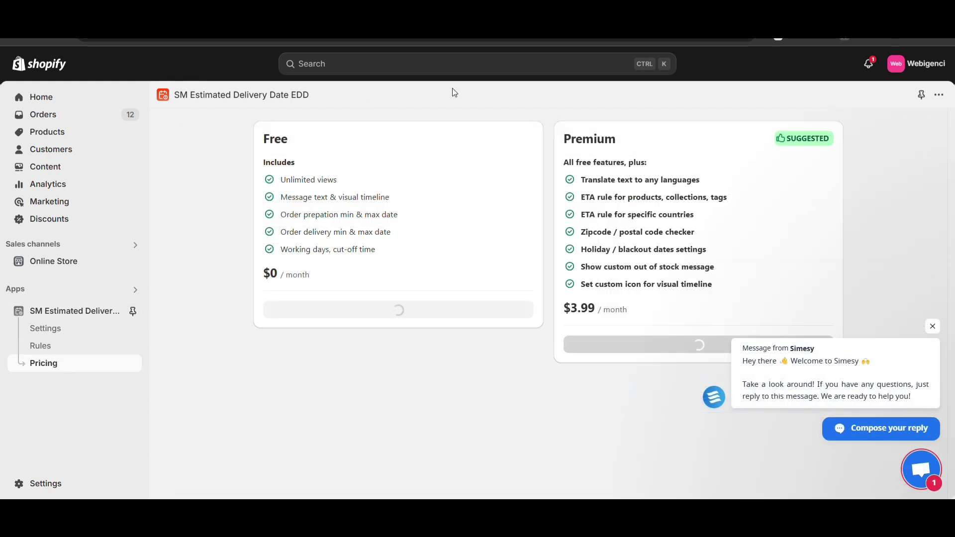